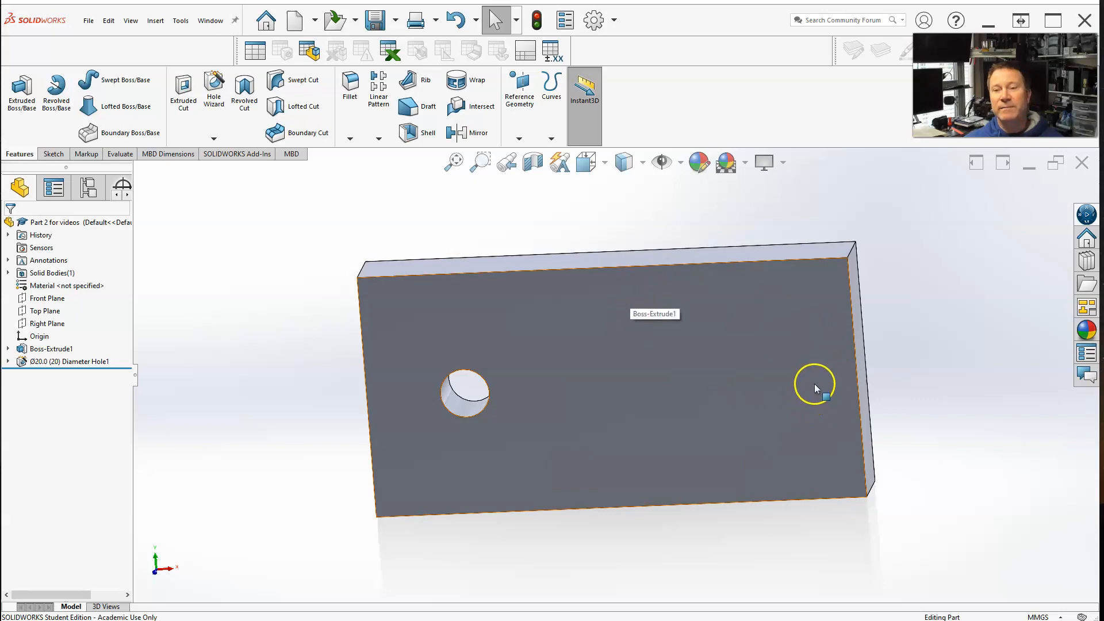
Show the part's feature dimensions and turn on the display of dimension names
scroll(816, 382, up, 1)
scroll(816, 381, down, 1)
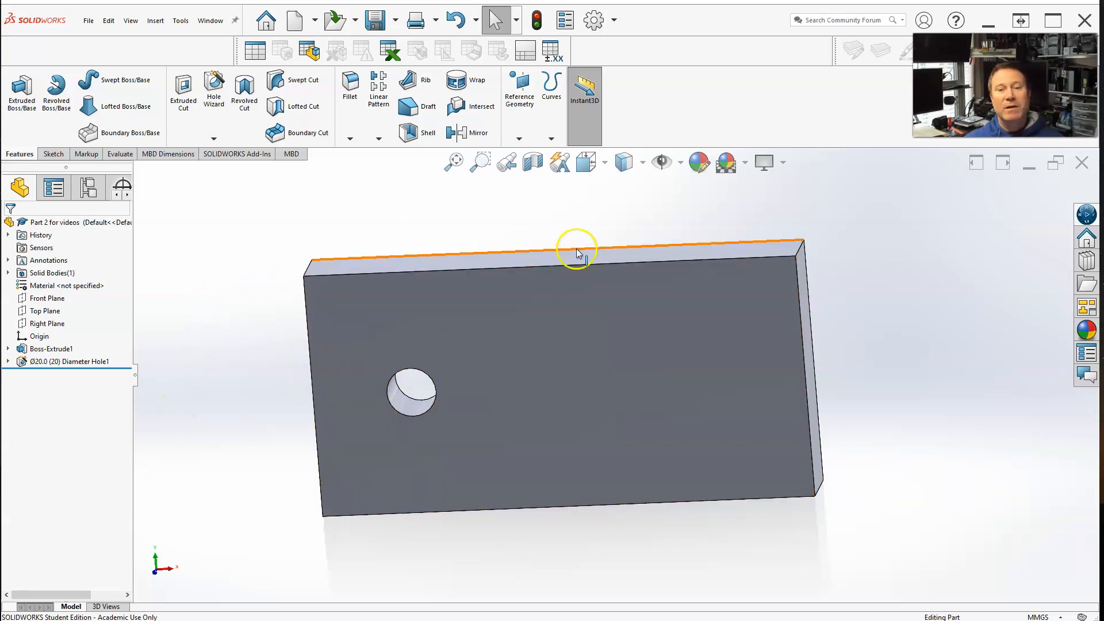
click(598, 281)
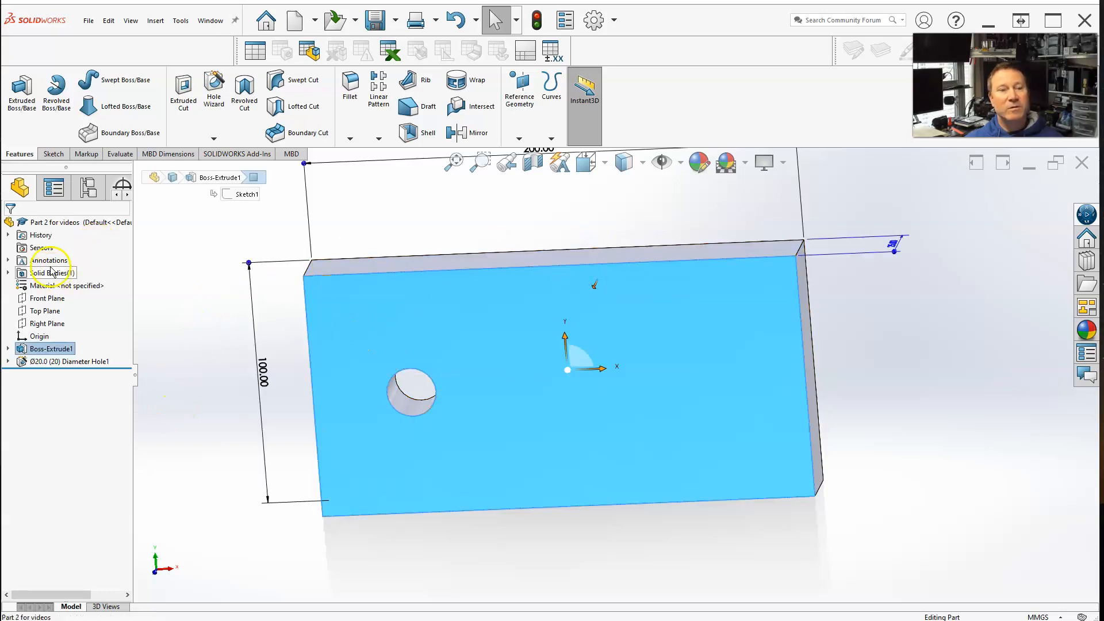
right_click(51, 262)
click(76, 292)
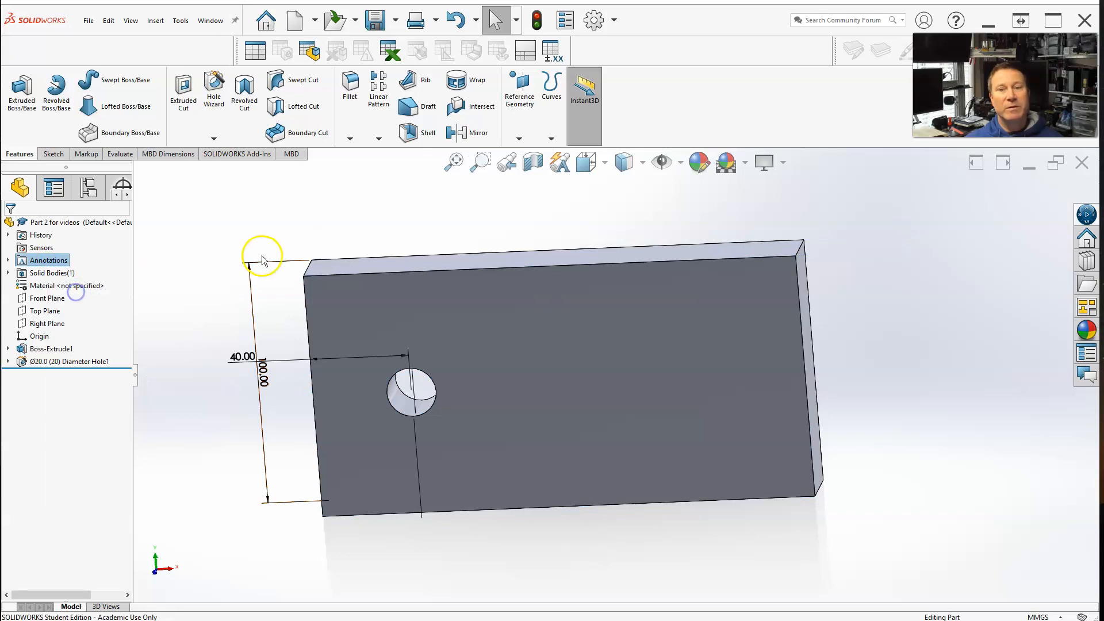
click(679, 163)
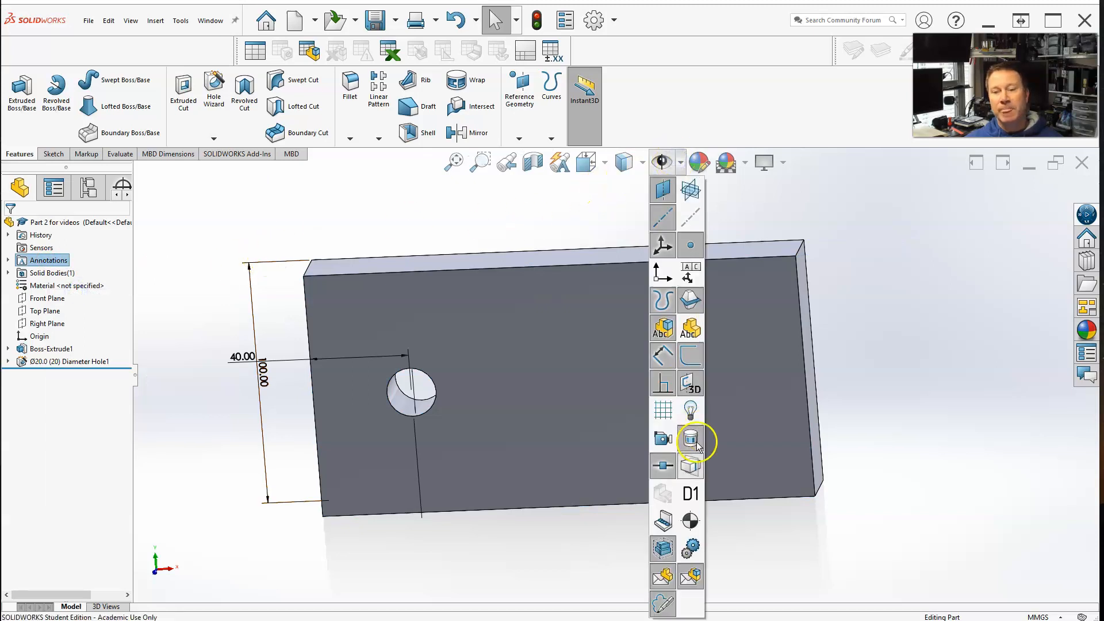
click(691, 493)
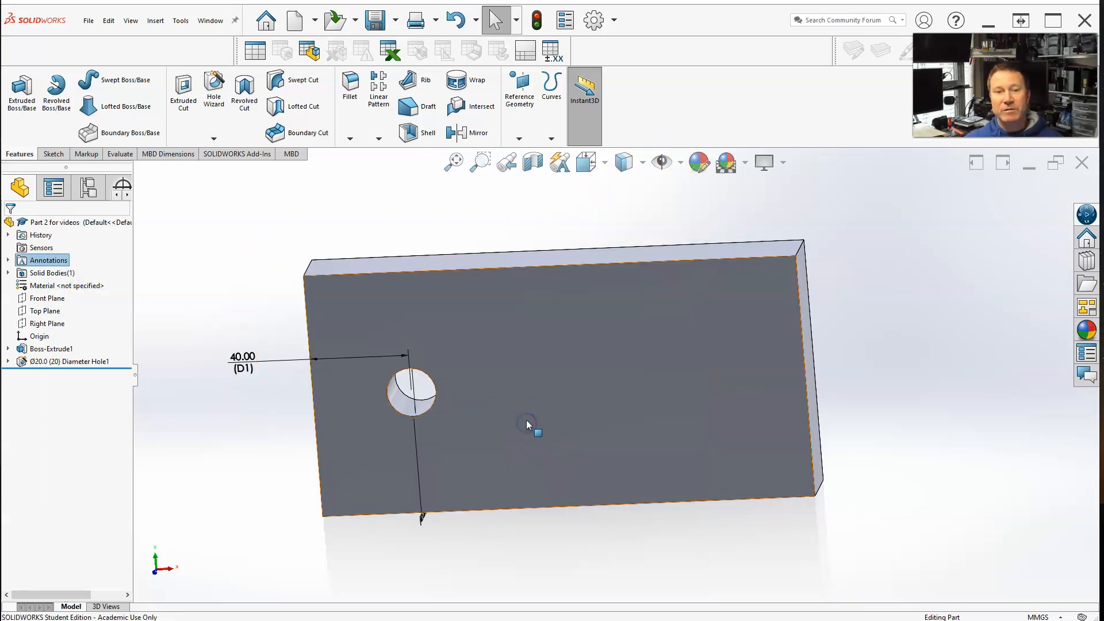
Display all dimensions of the plate and rename its 200 mm dimension to Length
double_click(526, 421)
key(f)
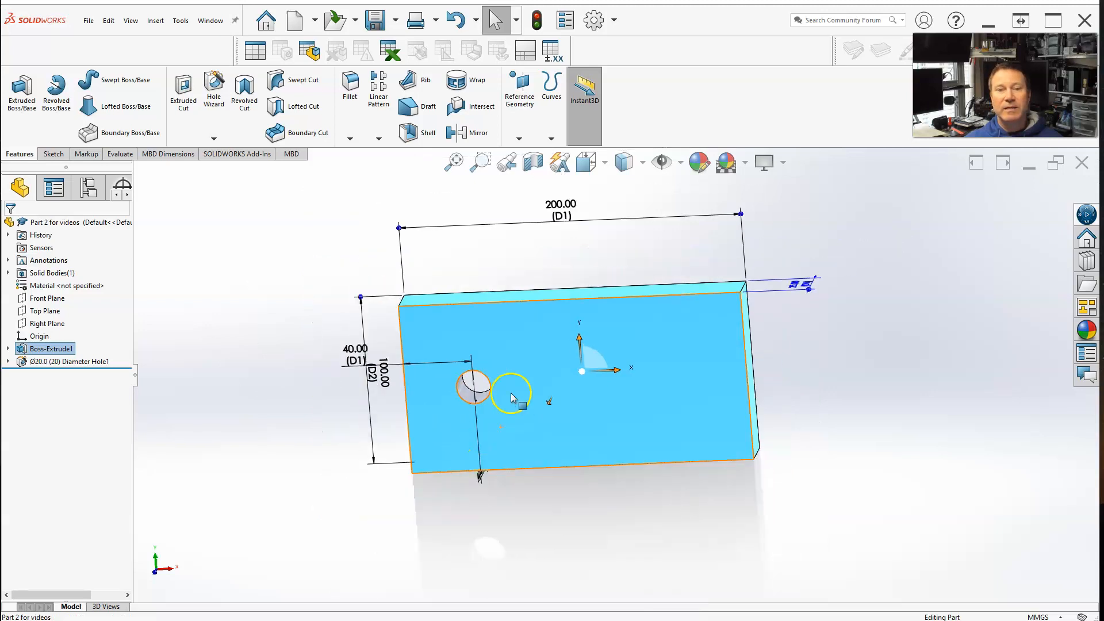
double_click(573, 216)
click(528, 216)
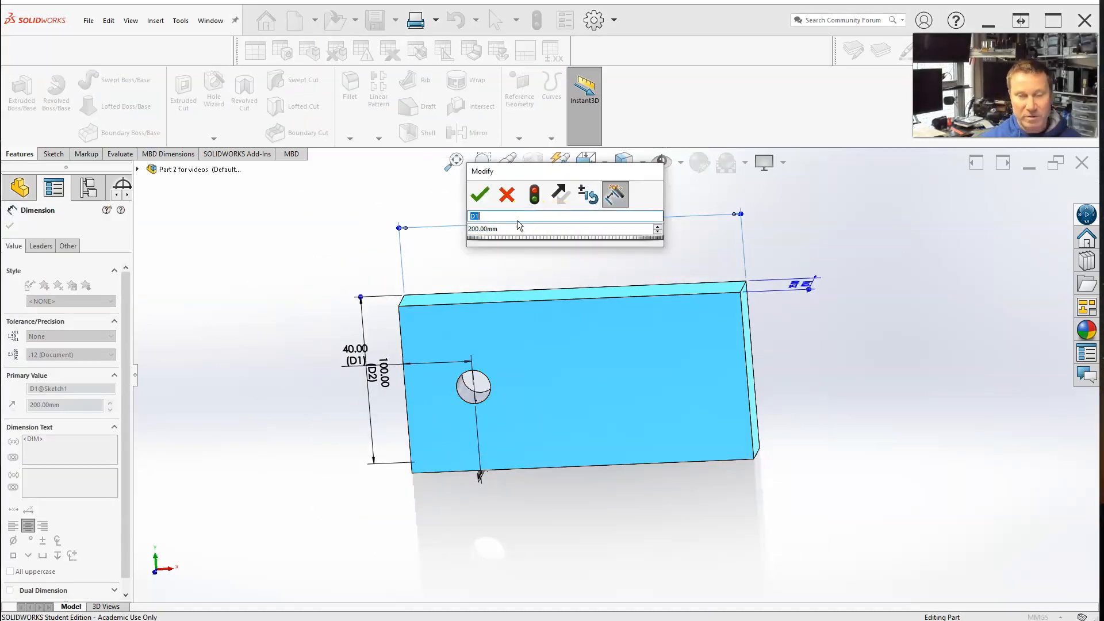
text(Length)
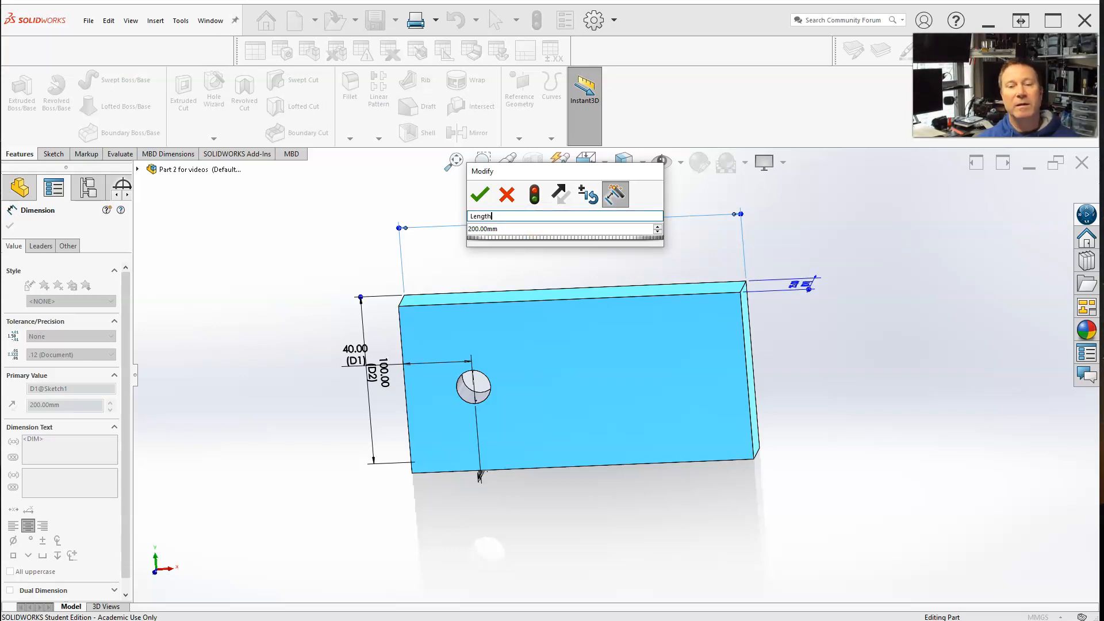
click(480, 194)
Rename the plate's 100 mm dimension to Width
click(363, 329)
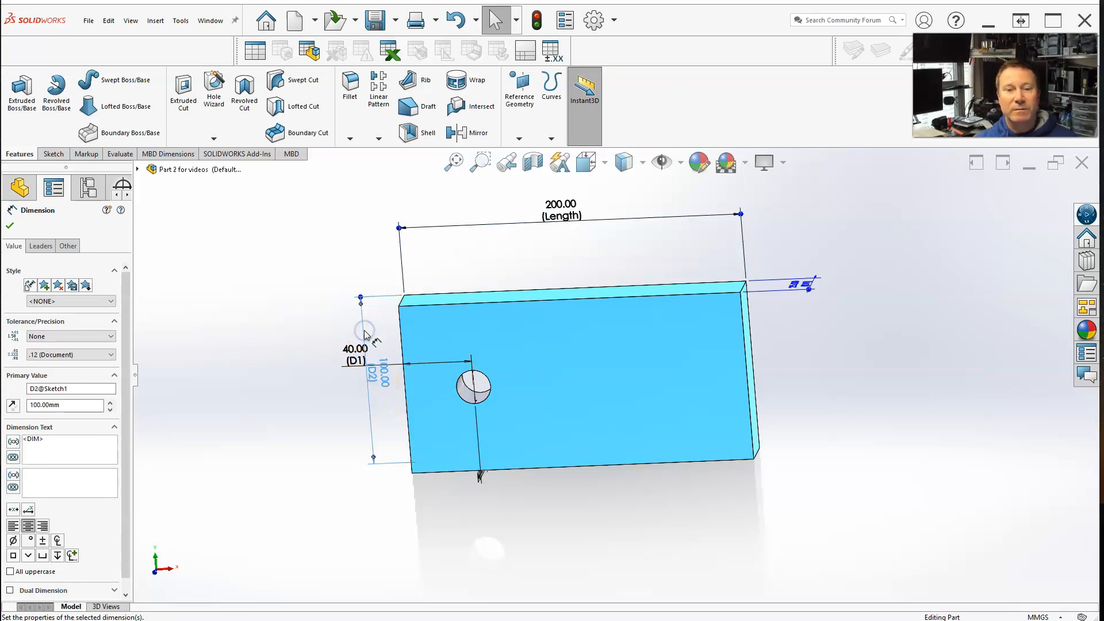
double_click(387, 380)
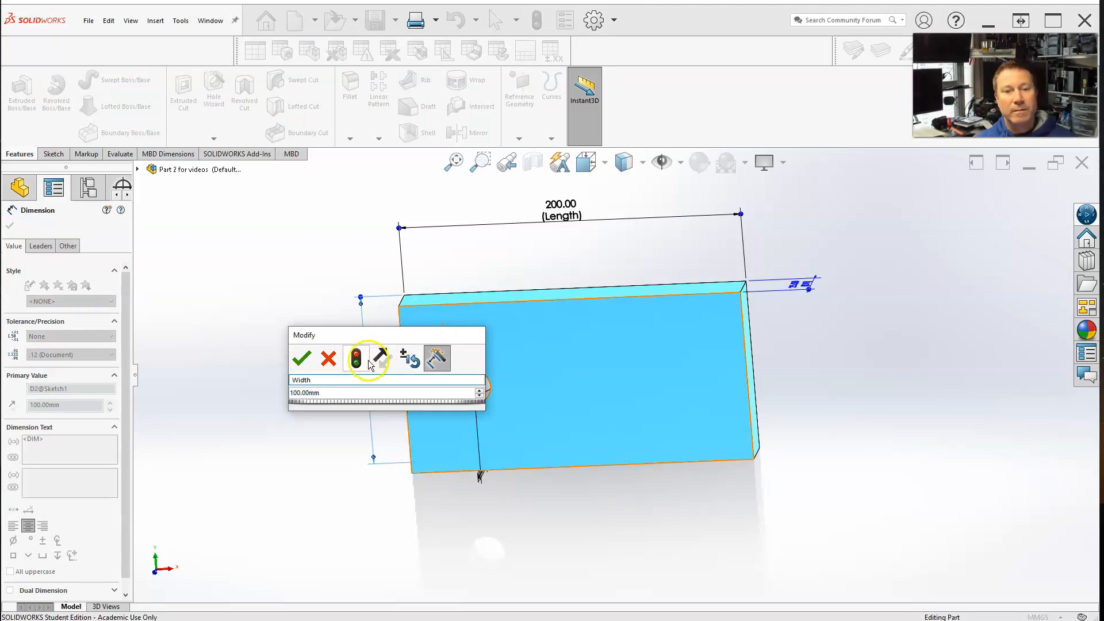
click(301, 359)
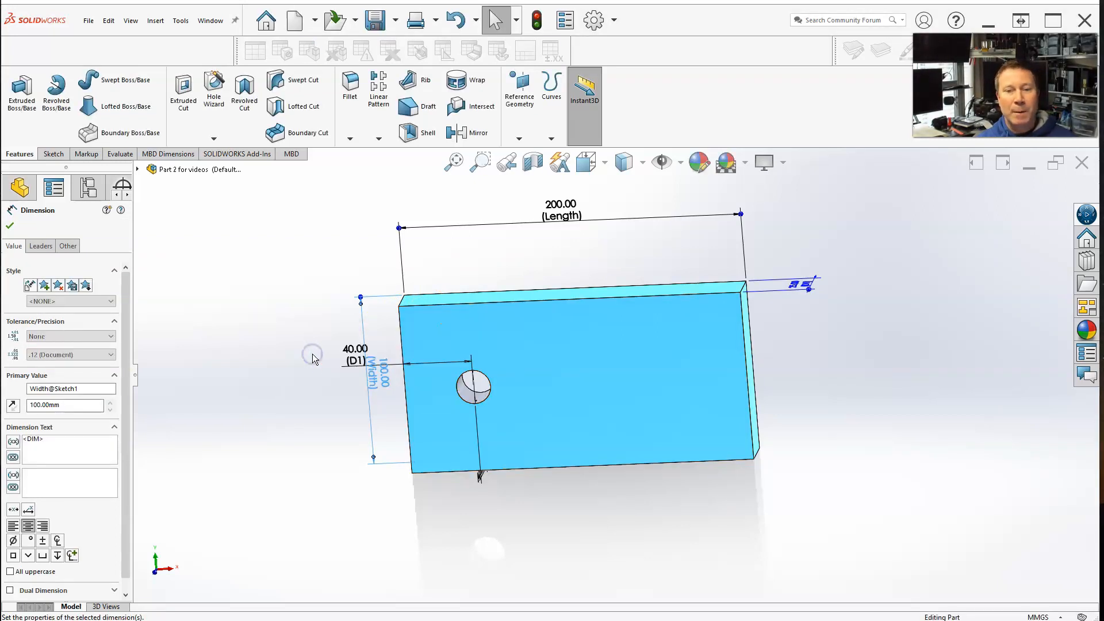
Rename the 40 mm dimension that positions the hole to Hole Location along Center
double_click(351, 349)
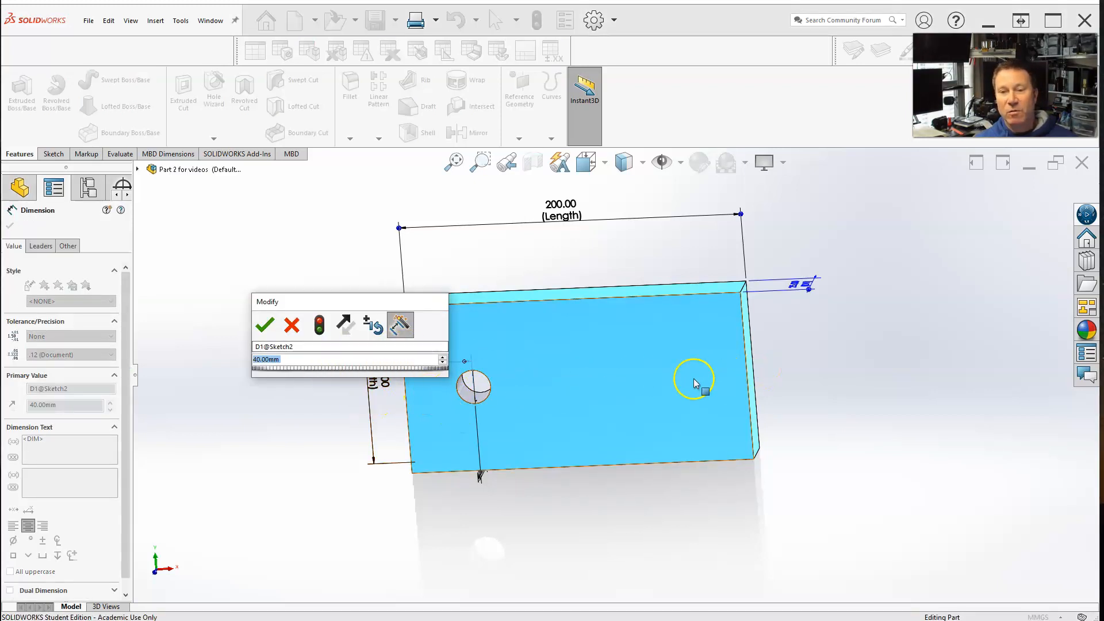
click(333, 345)
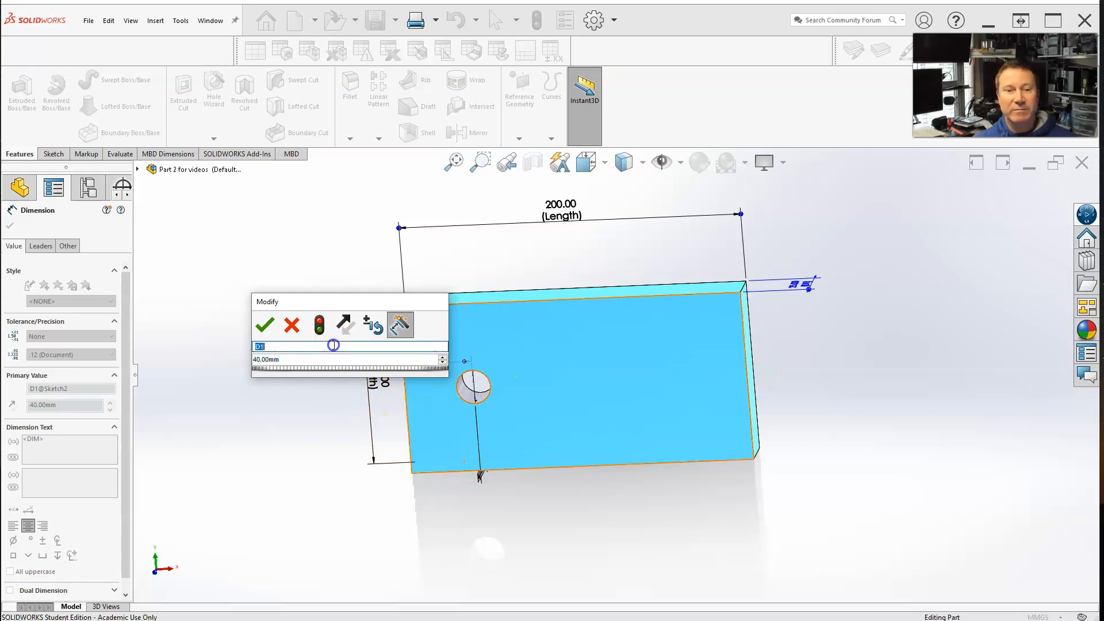
drag(344, 299, 299, 227)
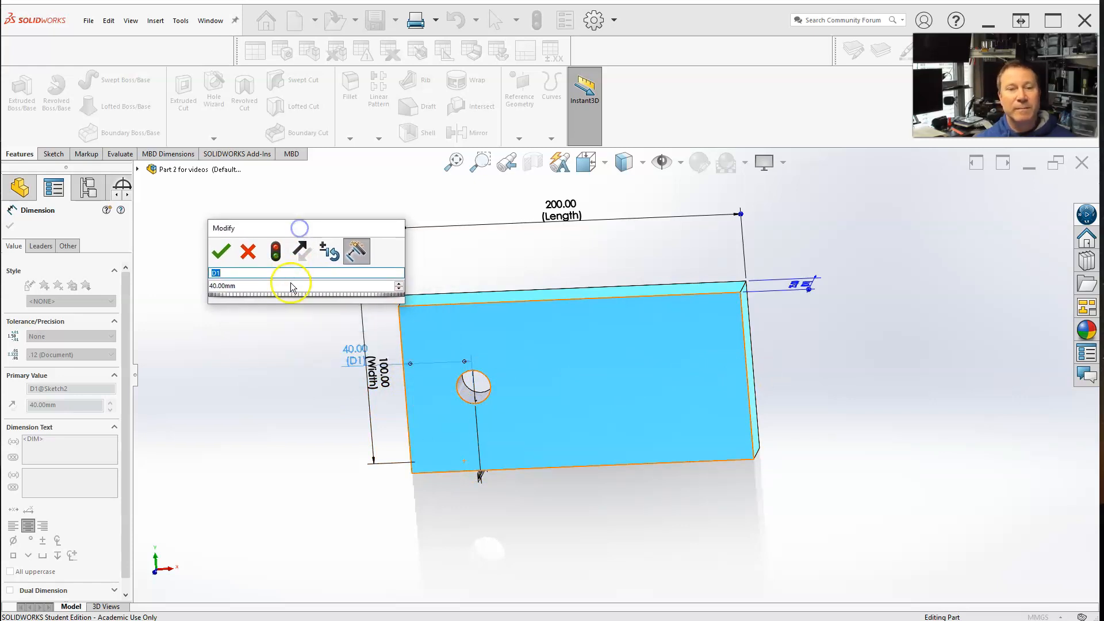
text(Hole Location along Center)
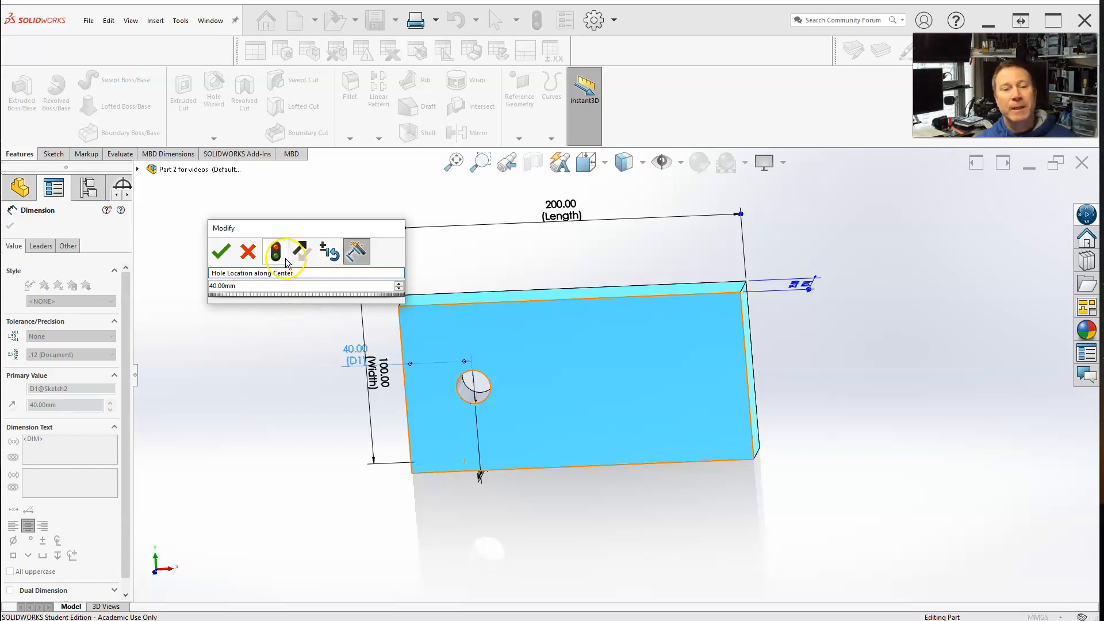
click(220, 252)
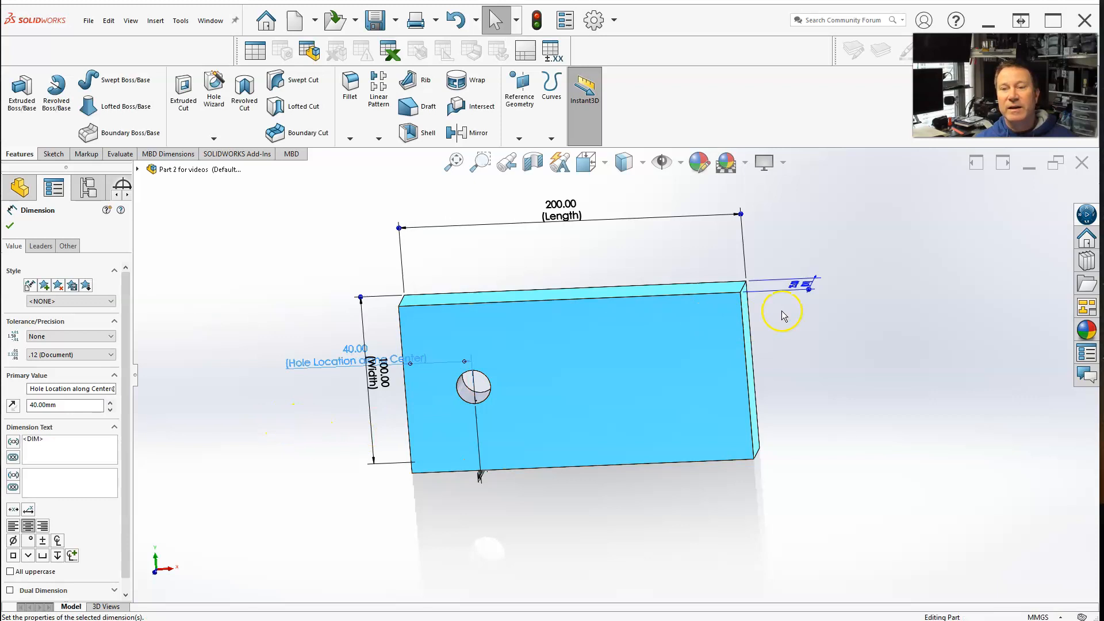
Rename the plate's extrusion thickness dimension to Depth
middle_drag(768, 314, 747, 352)
scroll(748, 351, down, 4)
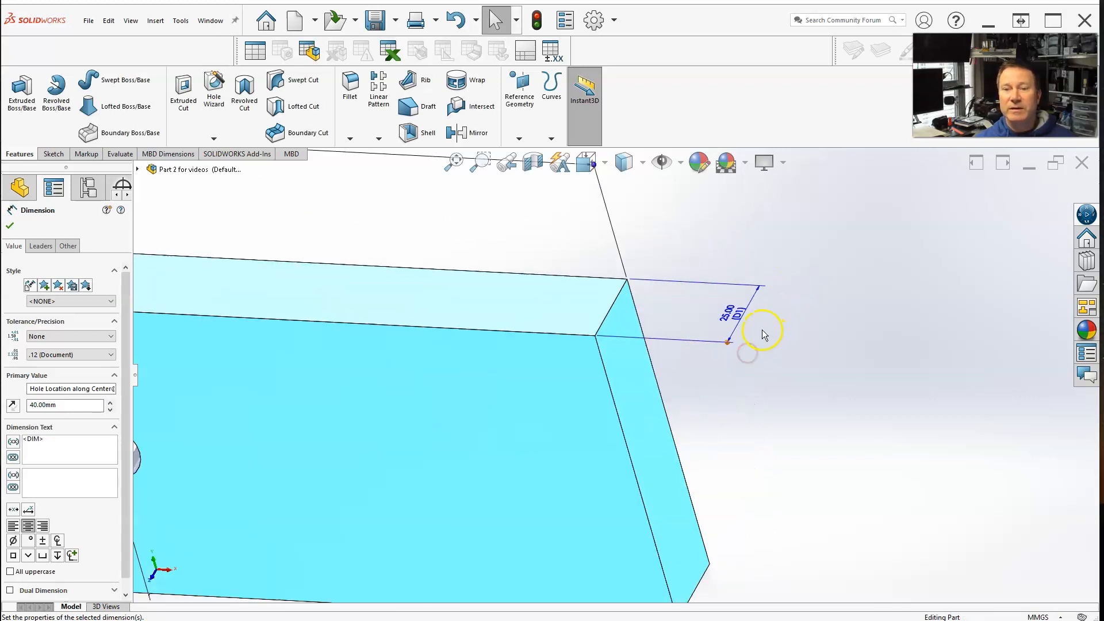
double_click(736, 316)
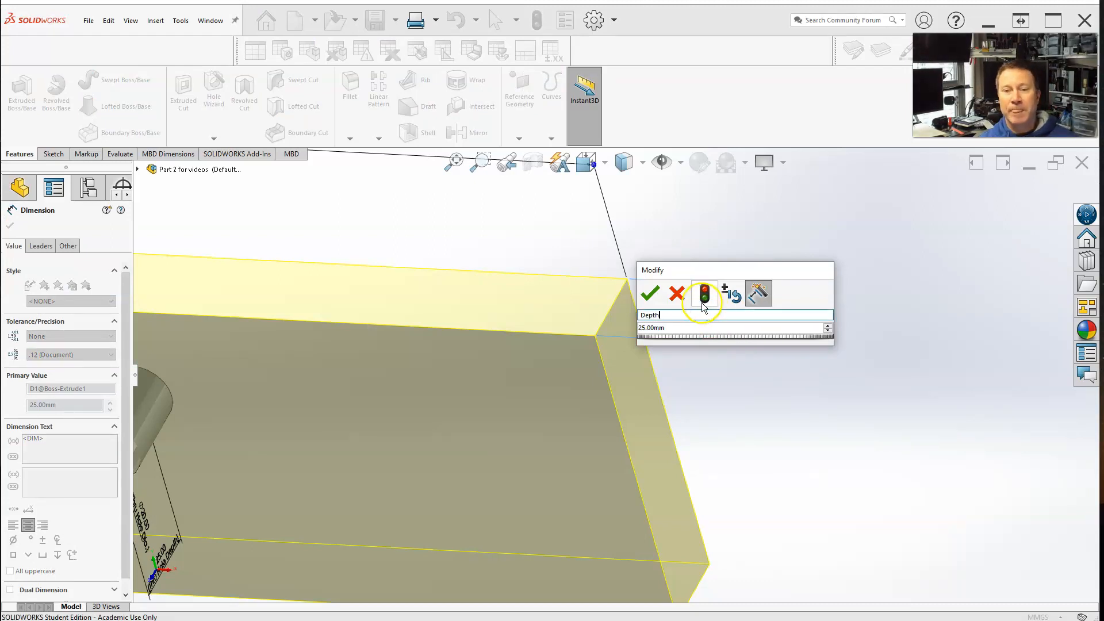
click(649, 294)
click(780, 256)
scroll(782, 257, up, 4)
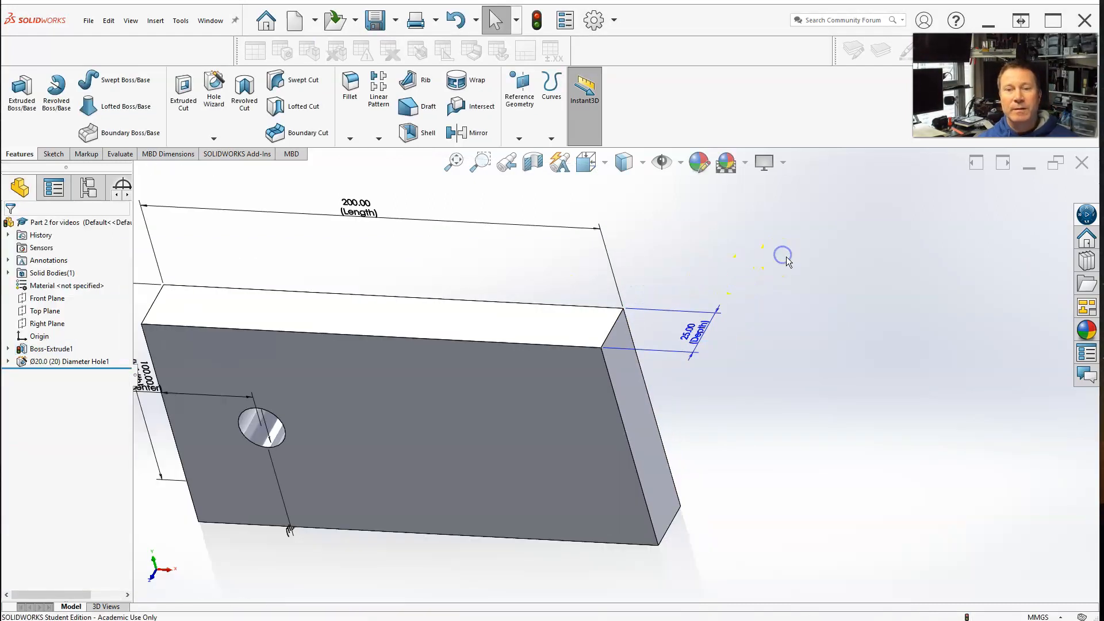
middle_drag(486, 379, 503, 309)
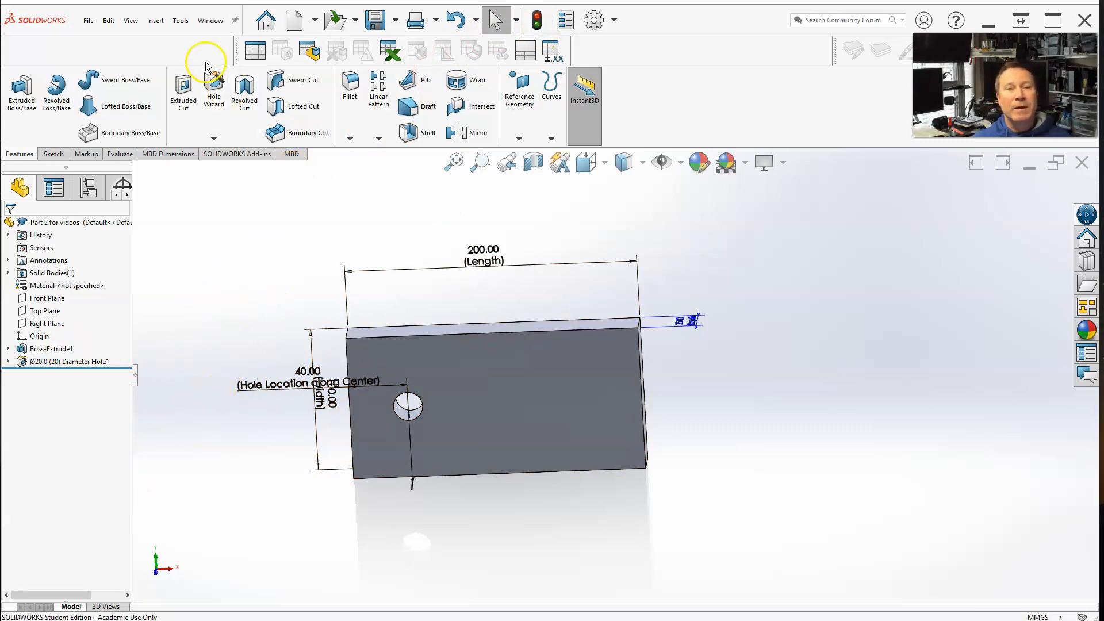
click(182, 20)
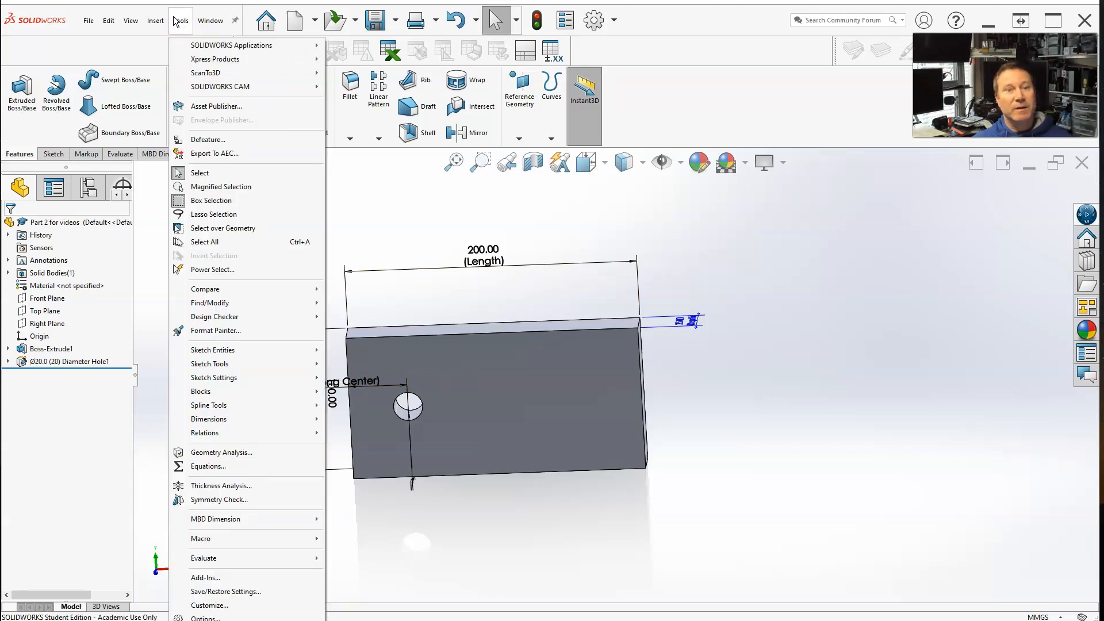
click(153, 23)
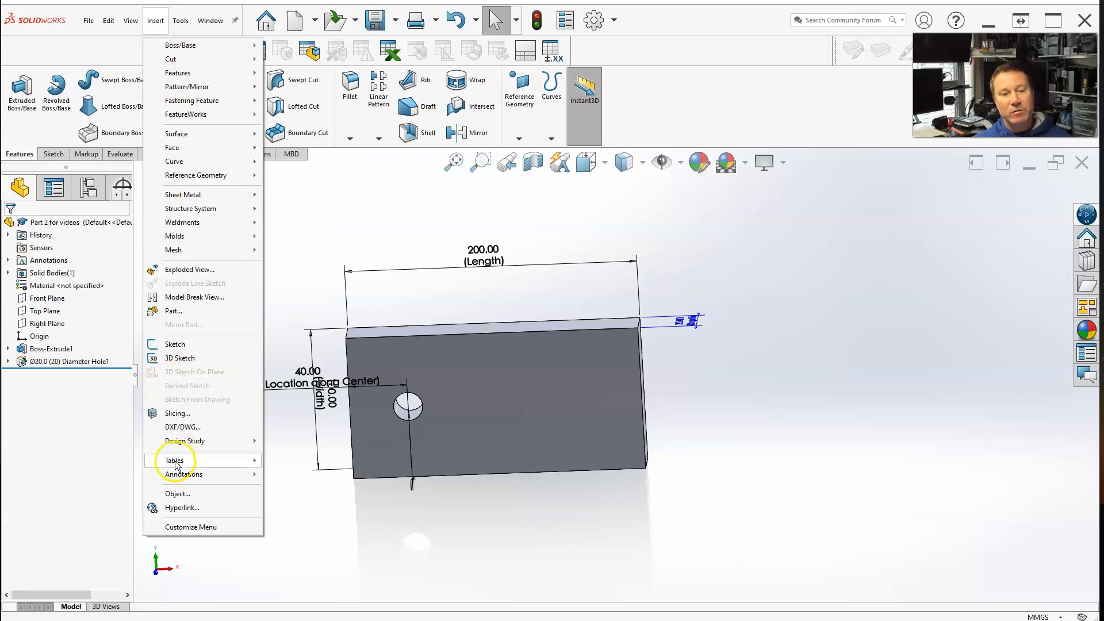
mouse_move(167, 463)
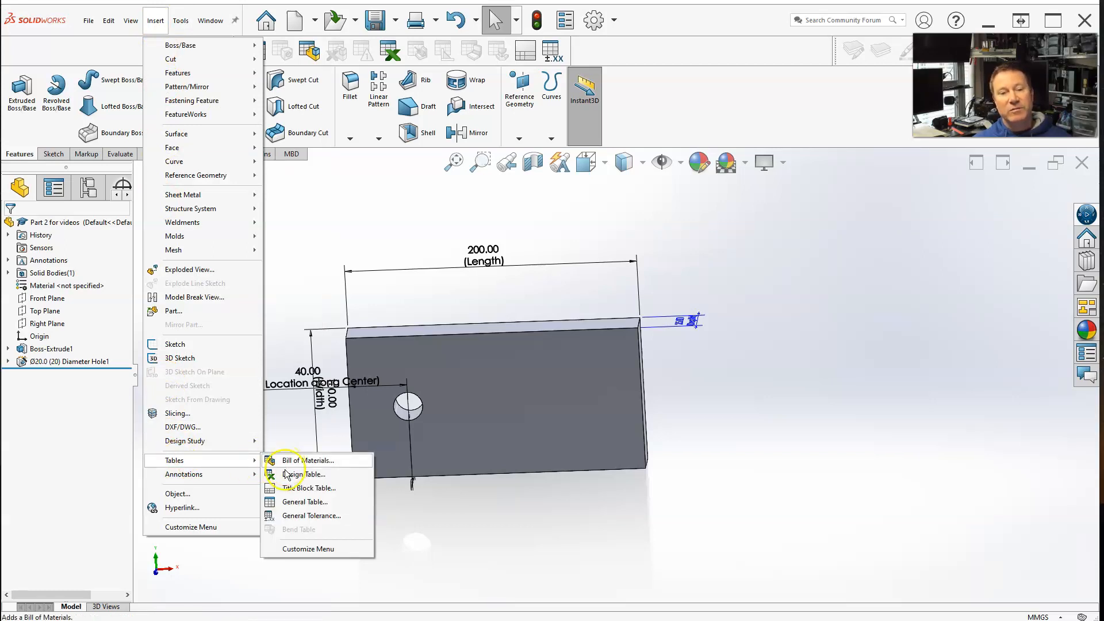
click(784, 119)
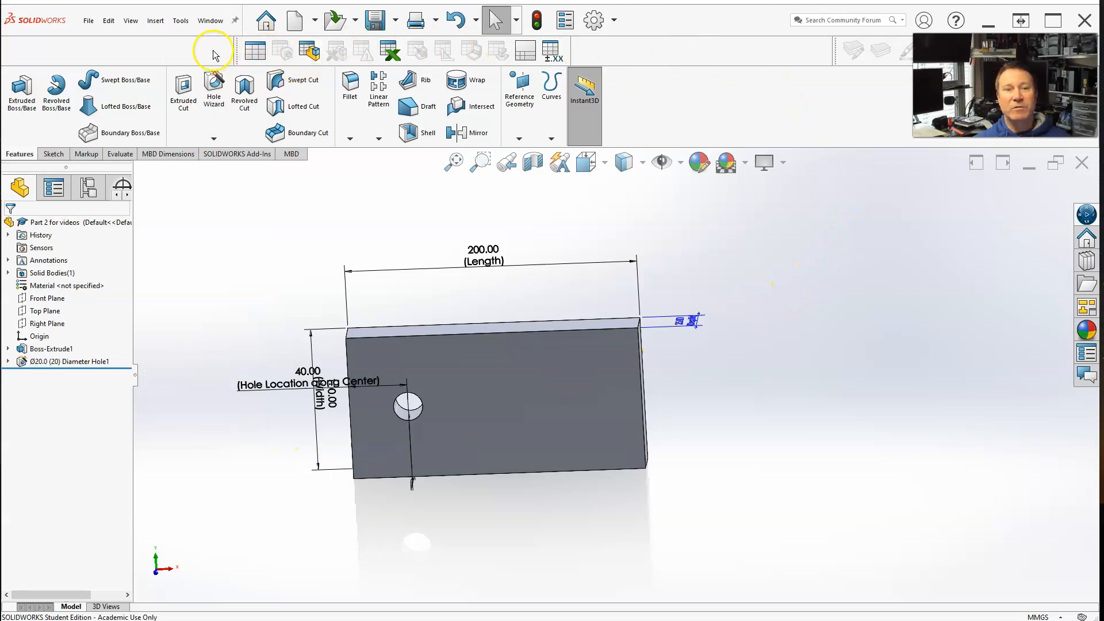
Insert a design table into the part with its source set to Auto-create
click(392, 54)
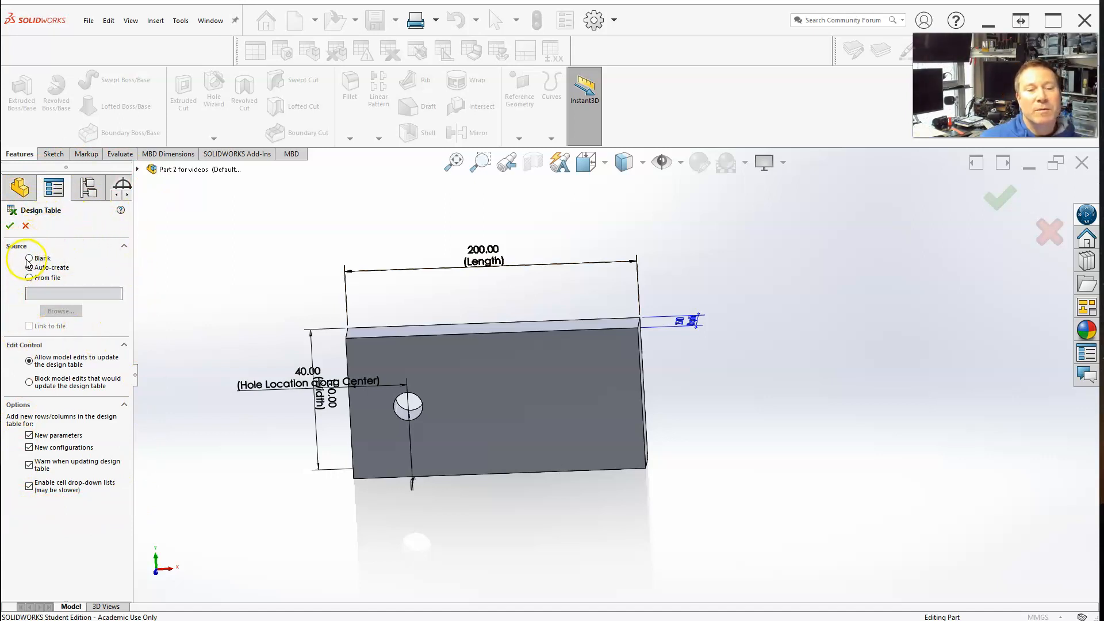
click(29, 280)
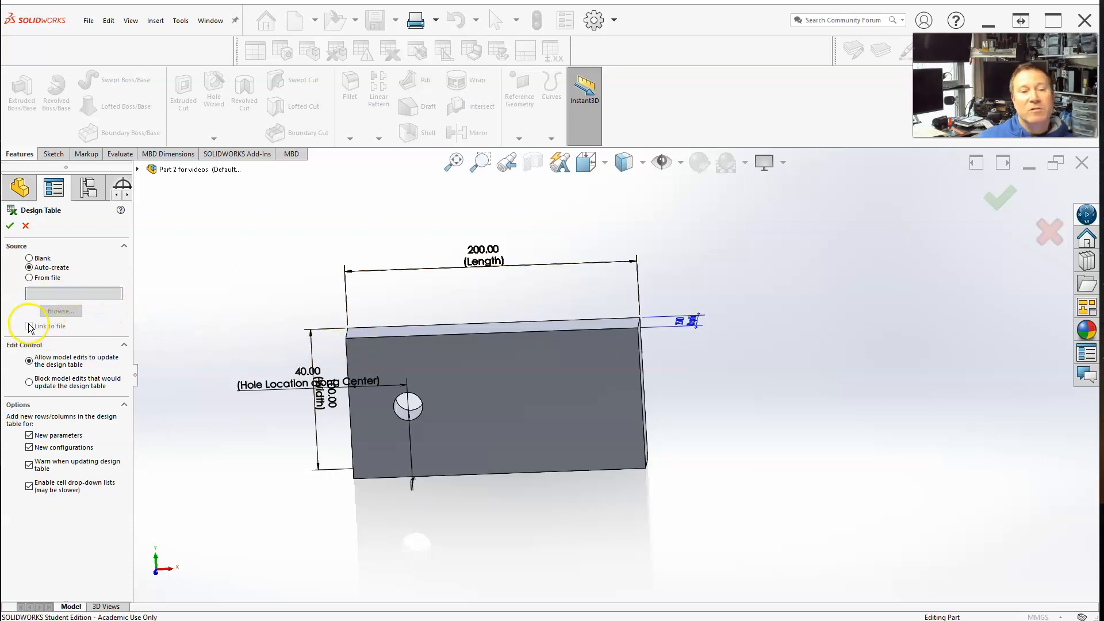
click(29, 277)
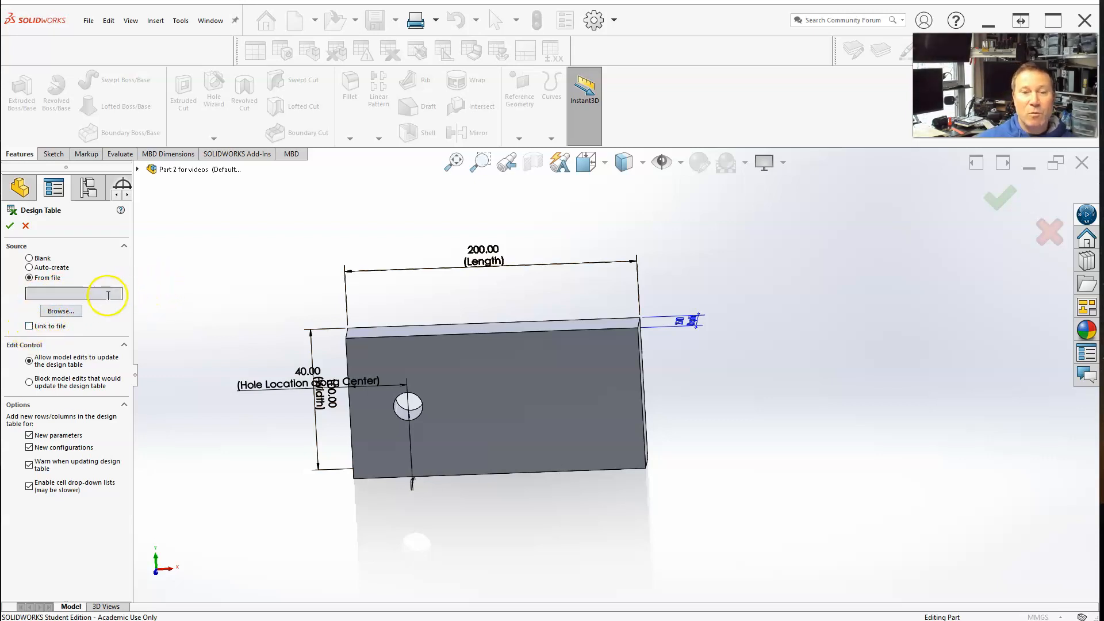
click(29, 267)
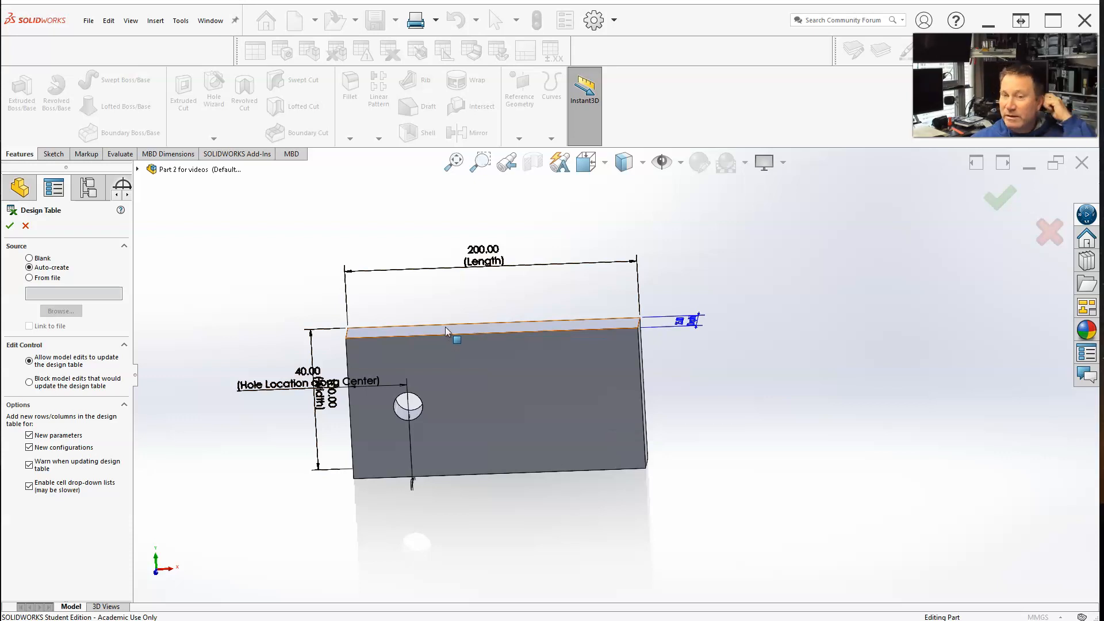
click(450, 373)
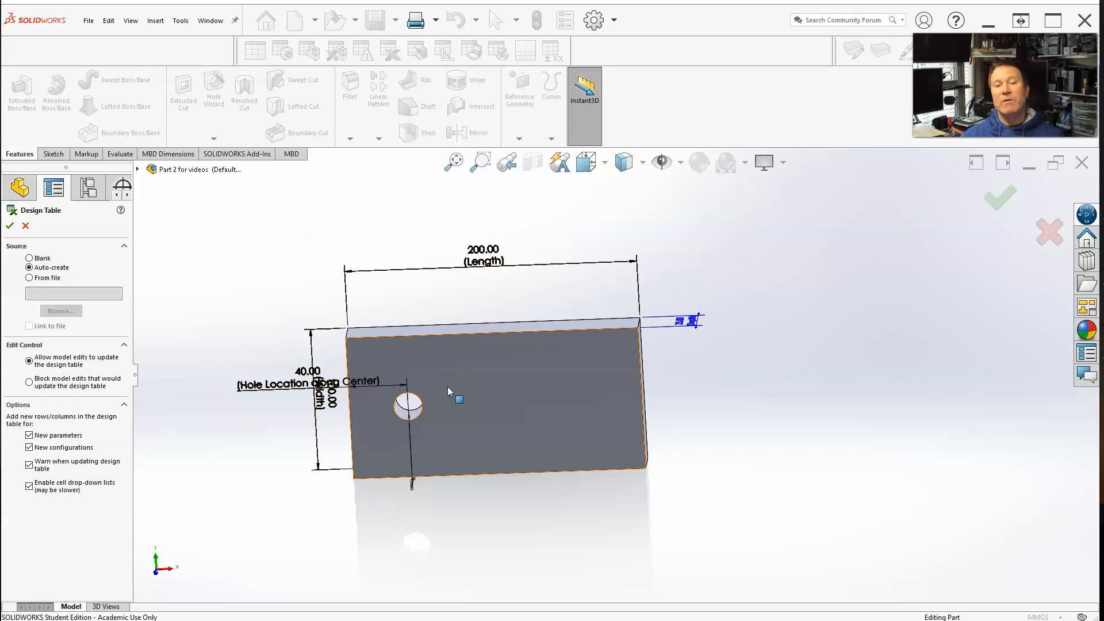
click(608, 387)
click(457, 340)
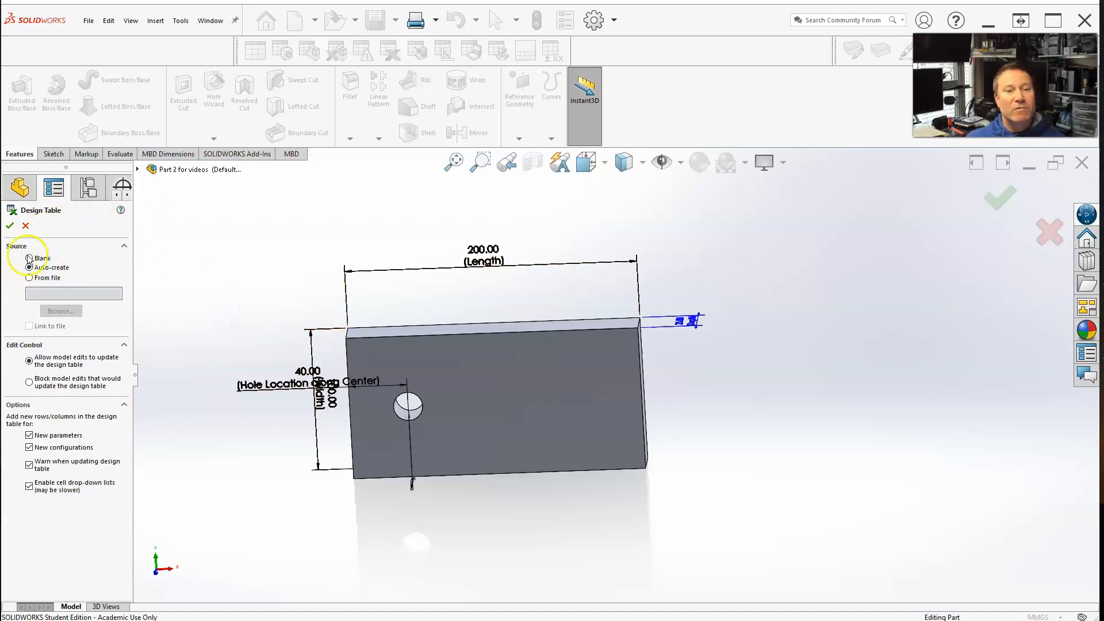
click(11, 226)
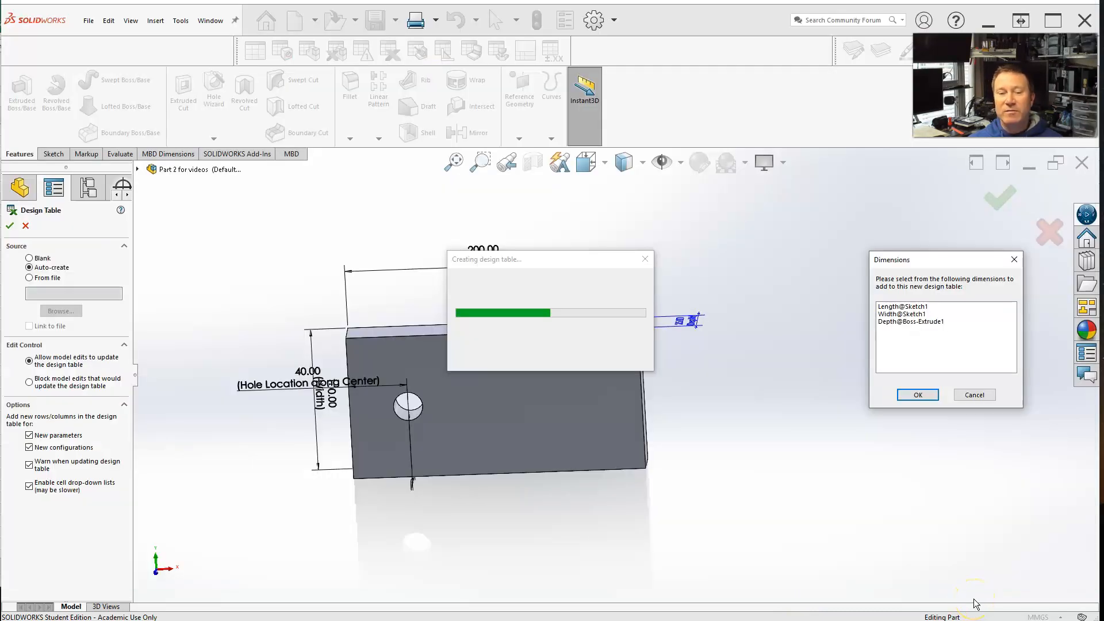
Try to generate the design table with the dimensions Length@Sketch1 and Width@Sketch1
drag(951, 260, 754, 257)
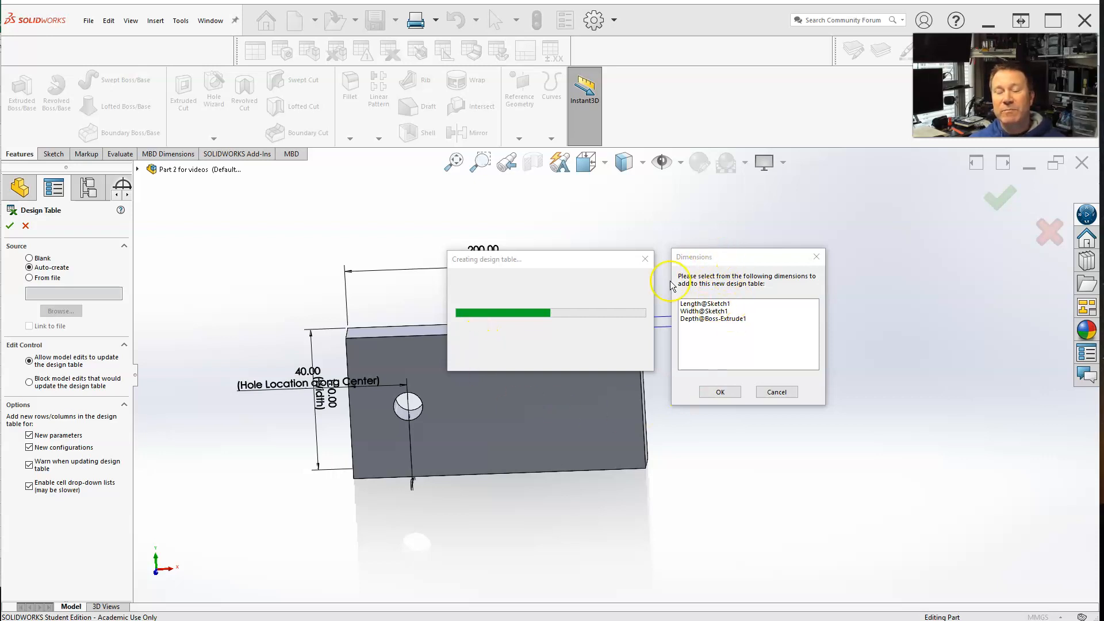
click(699, 304)
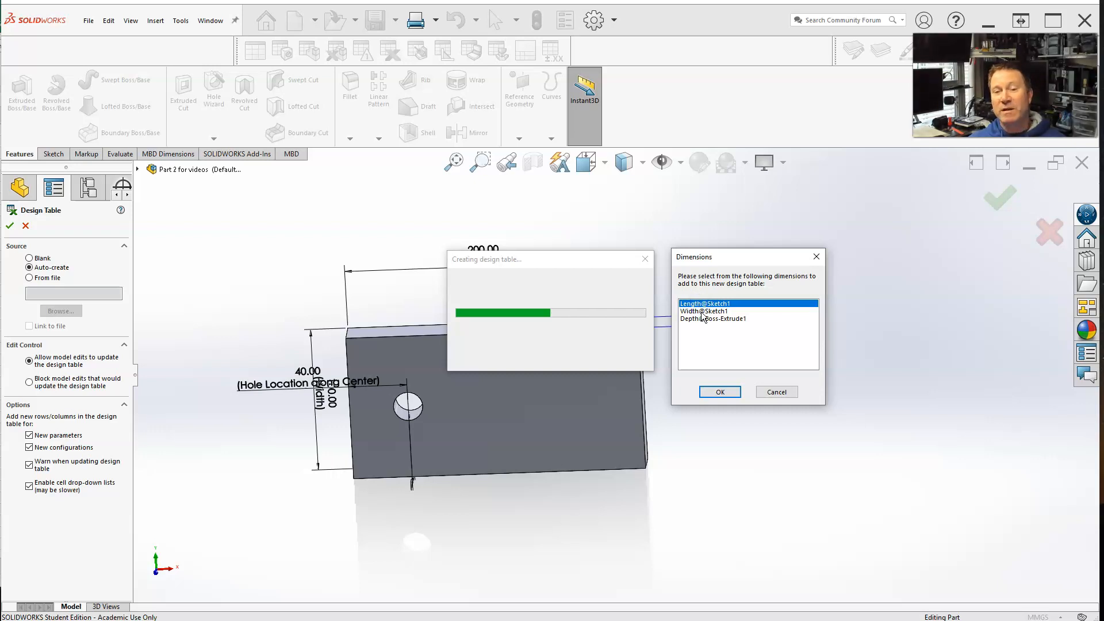
ctrl+click(699, 311)
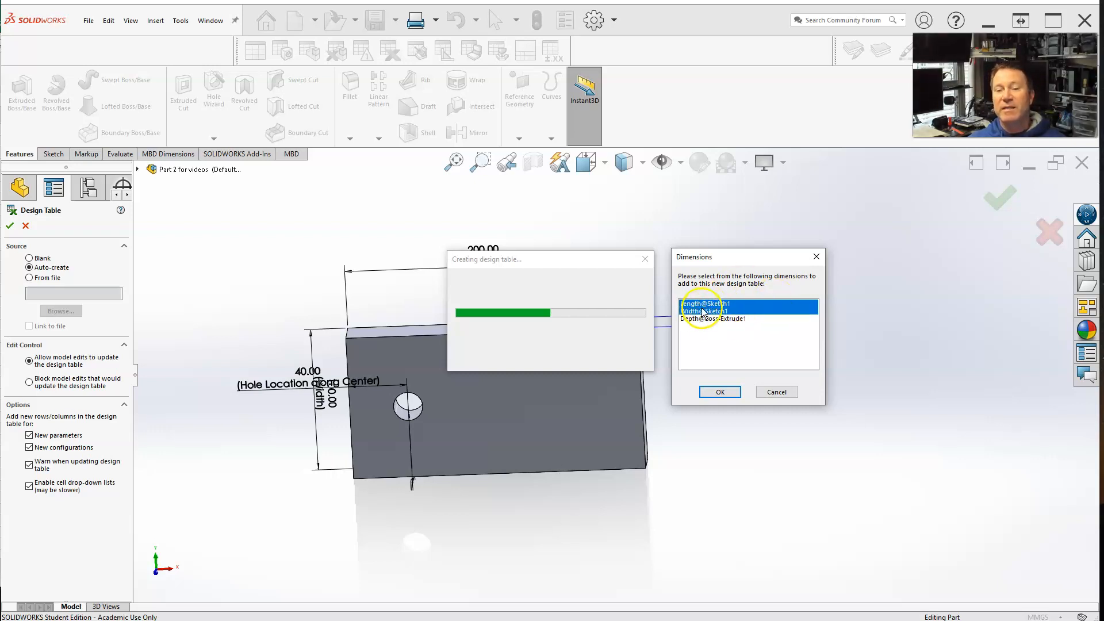
click(721, 393)
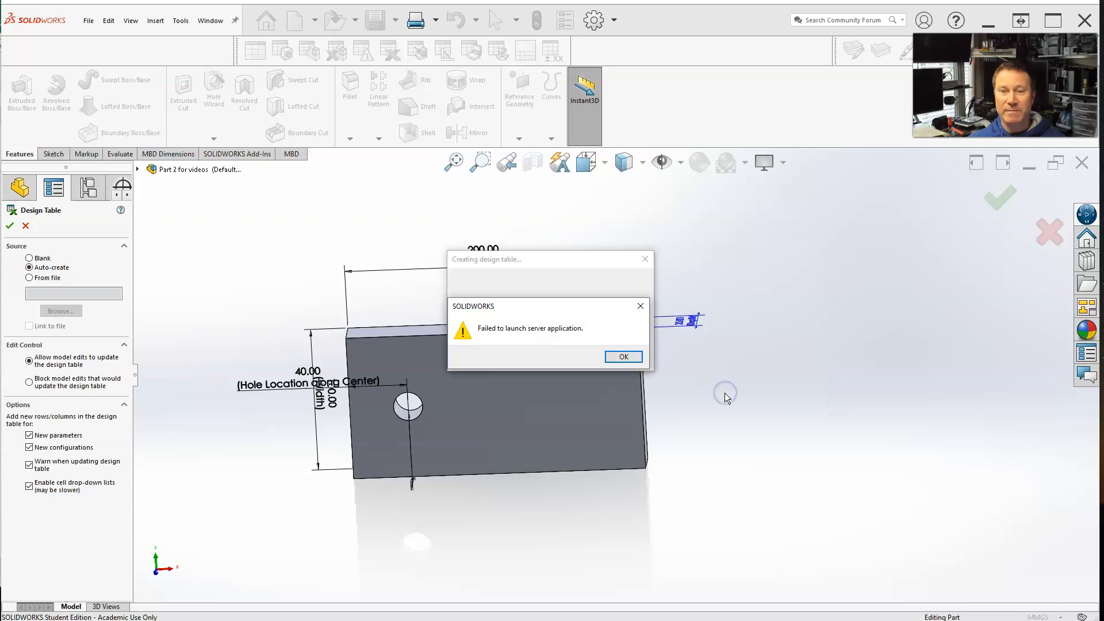
Dismiss the server application launch errors to let the design table worksheet open
click(625, 357)
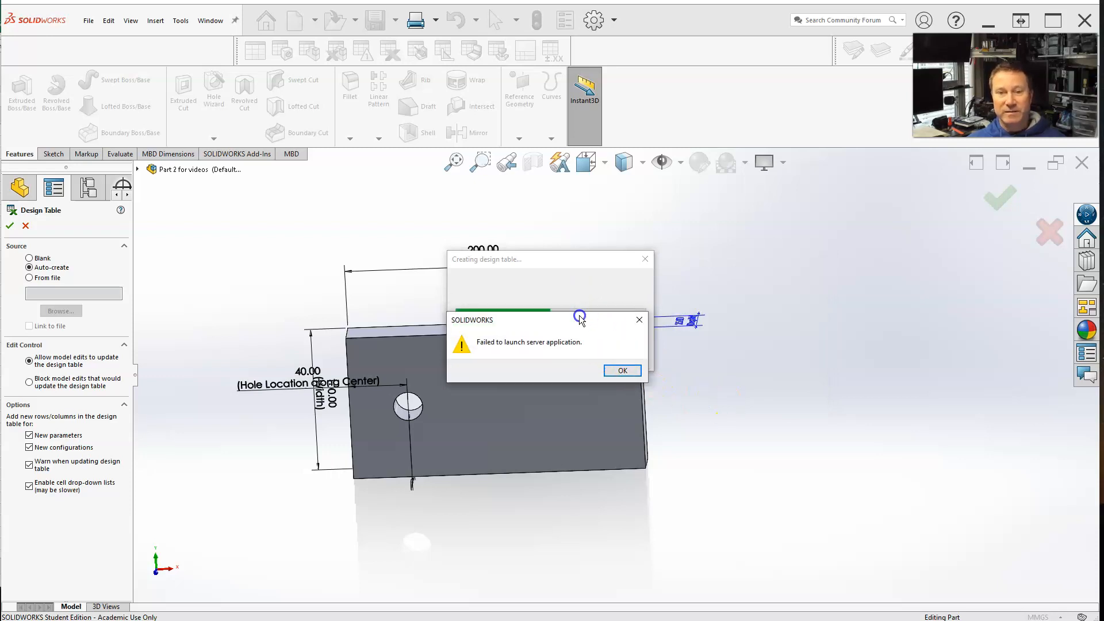
click(671, 472)
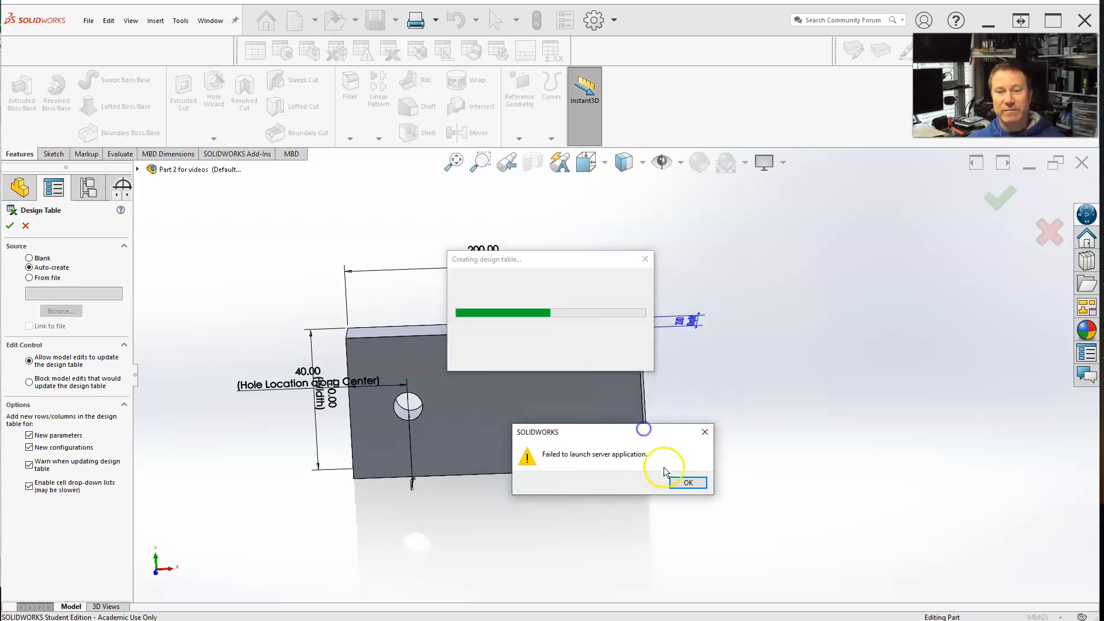
click(689, 483)
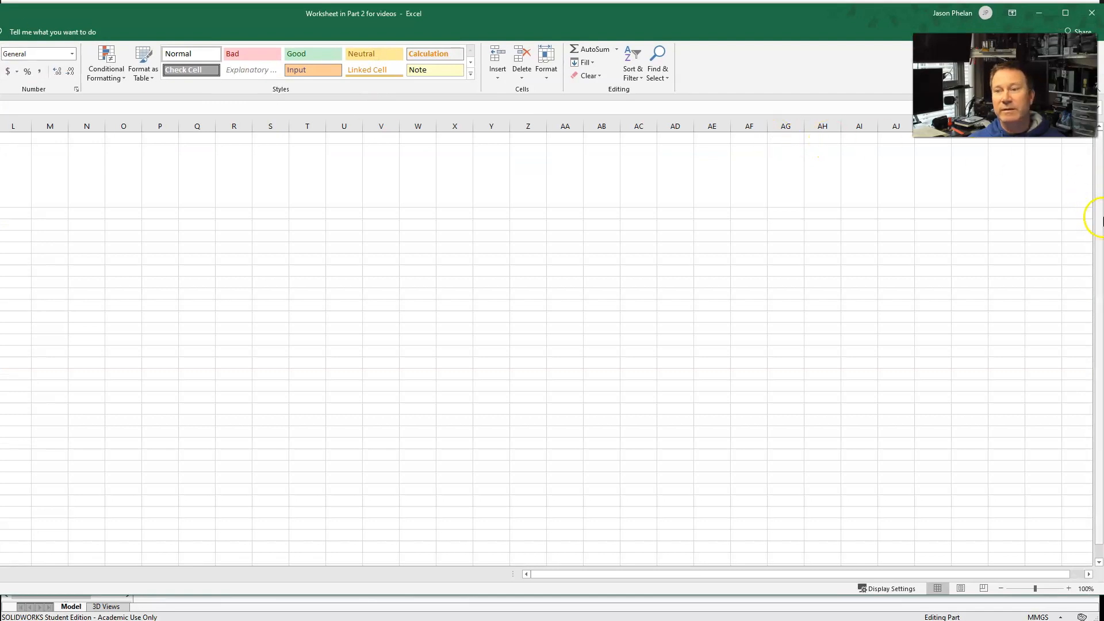
Shrink the design table worksheet window and place it beside the plate, keeping both the table and the model in view
drag(1, 30, 369, 61)
drag(1092, 108, 407, 108)
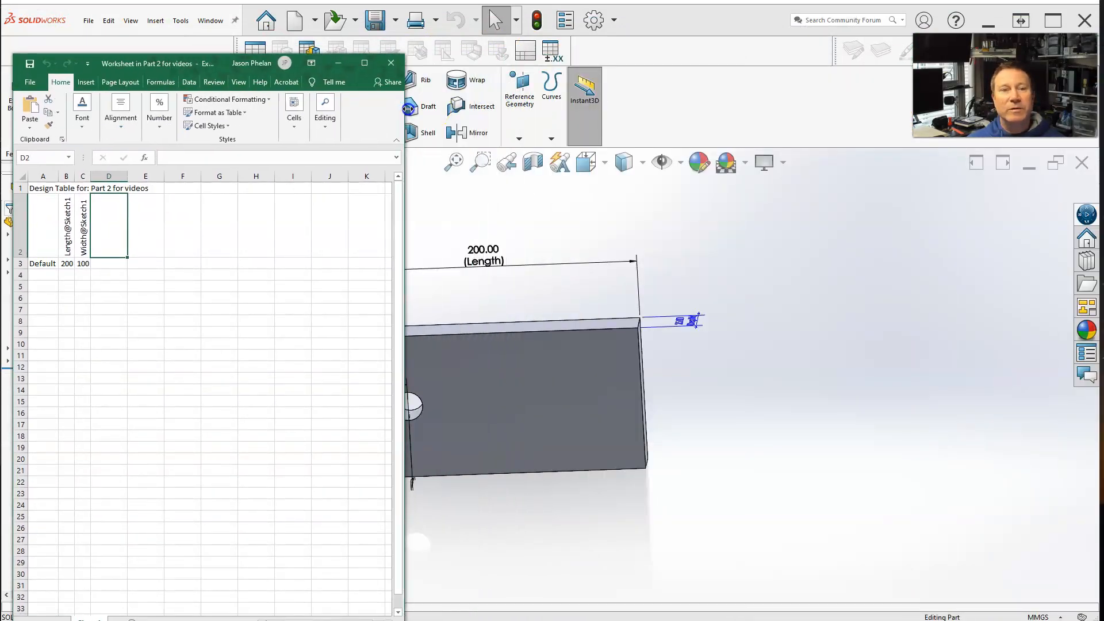
drag(282, 620, 277, 370)
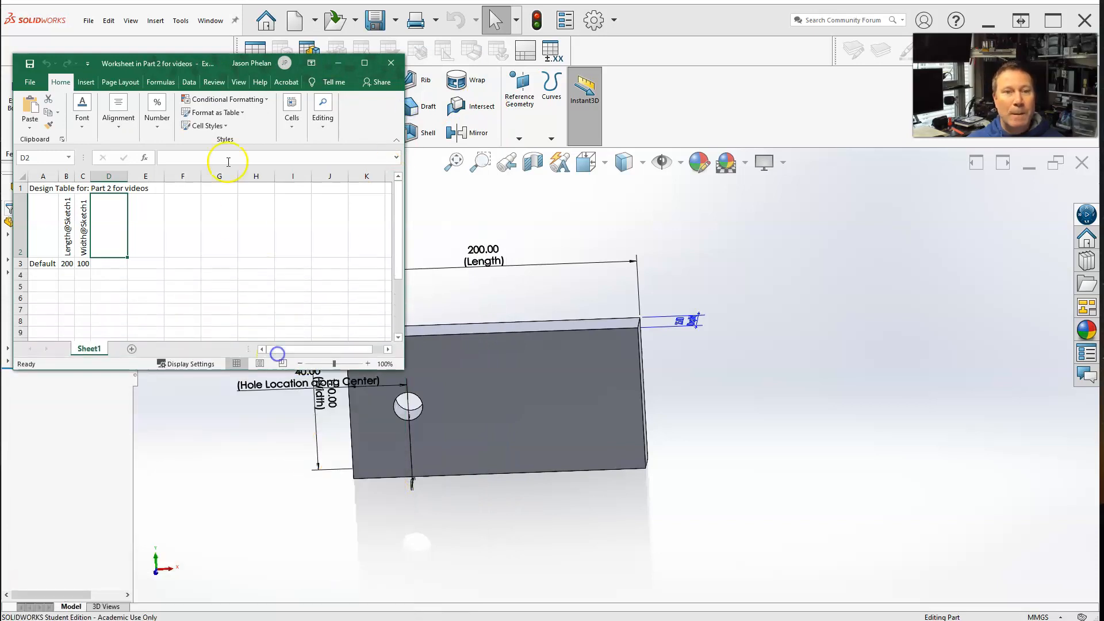
drag(180, 64, 759, 173)
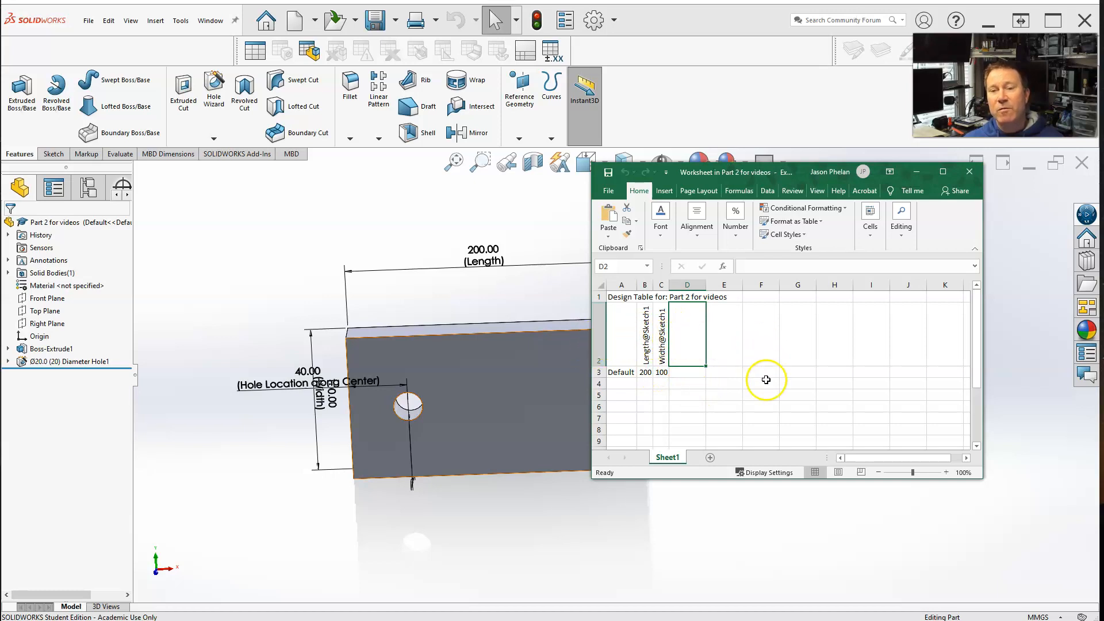
drag(769, 172, 882, 179)
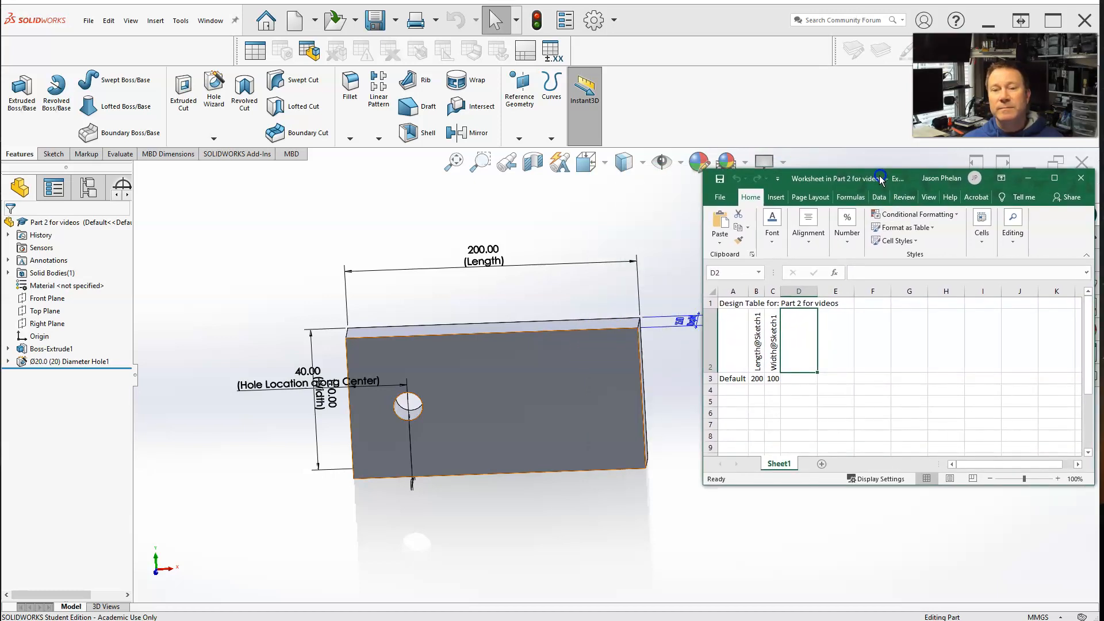
click(690, 325)
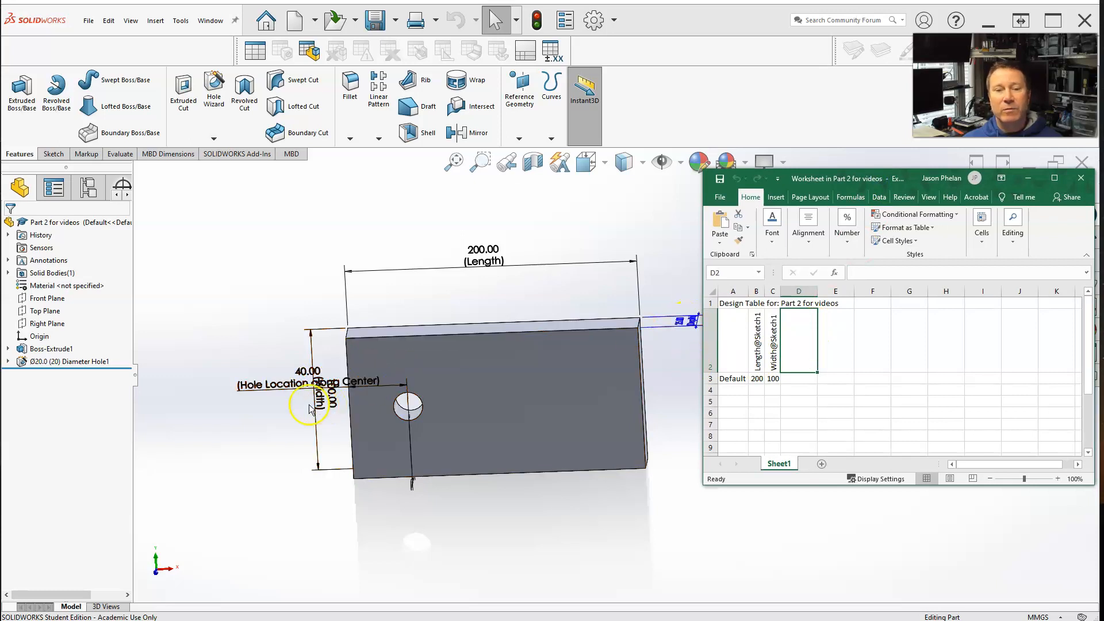
click(279, 389)
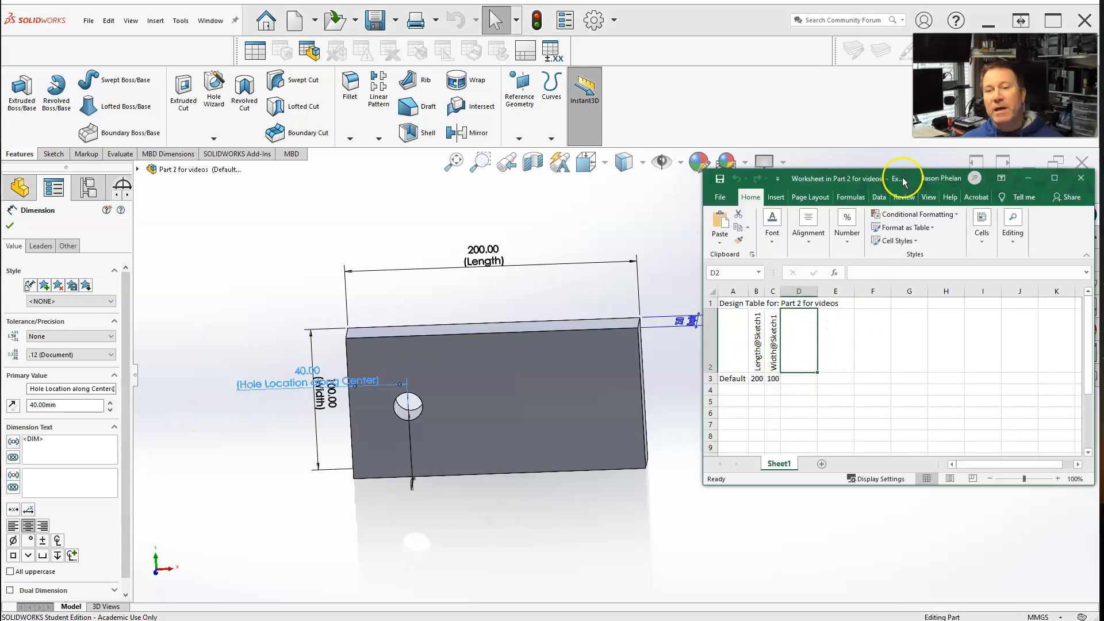
drag(904, 180, 852, 179)
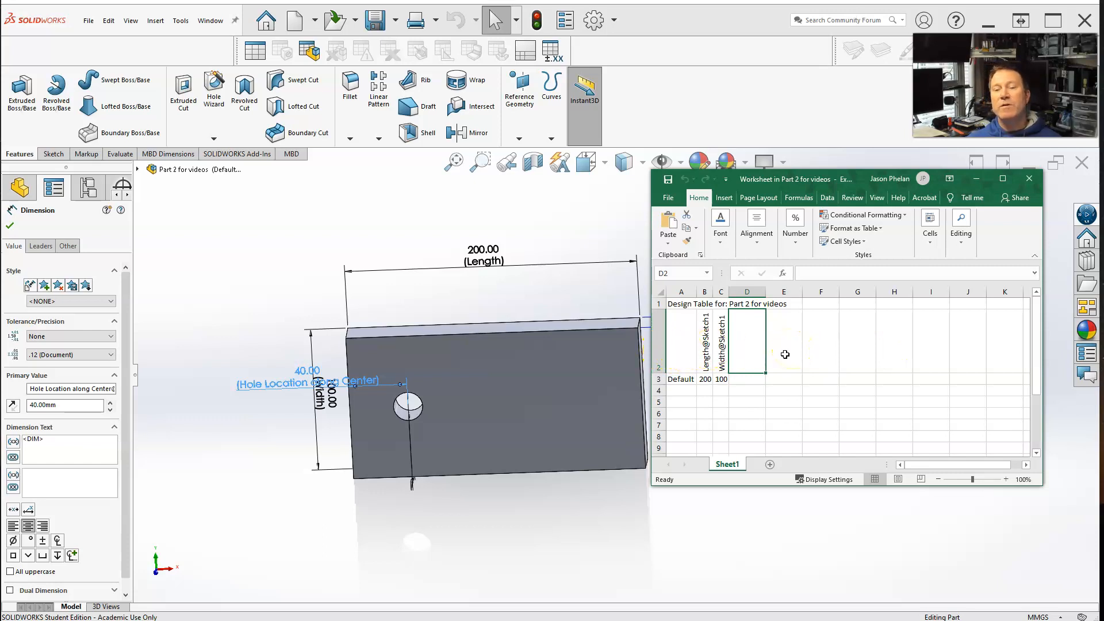
Enter the heading Family in cell A2 of the design table, above the configuration names
click(688, 352)
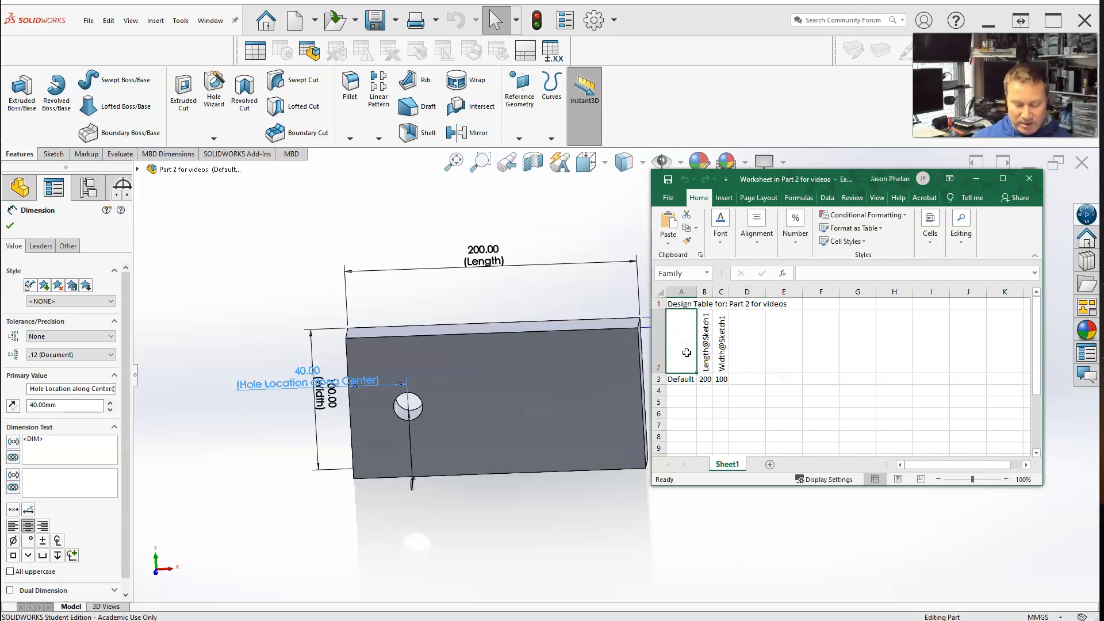
text(Fa)
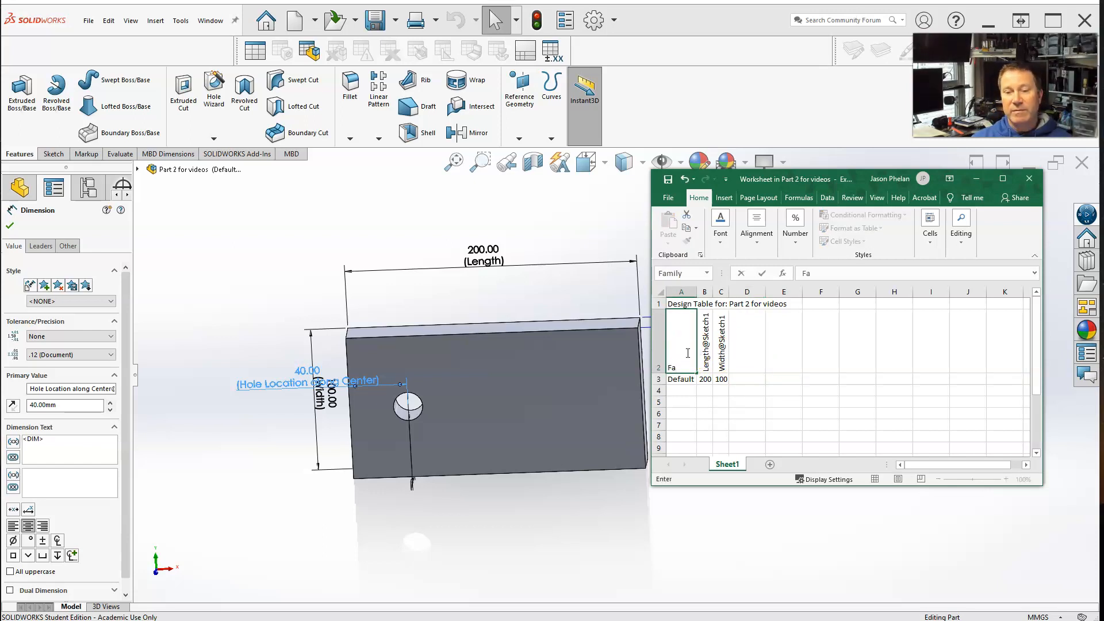
text(mily)
key(Return)
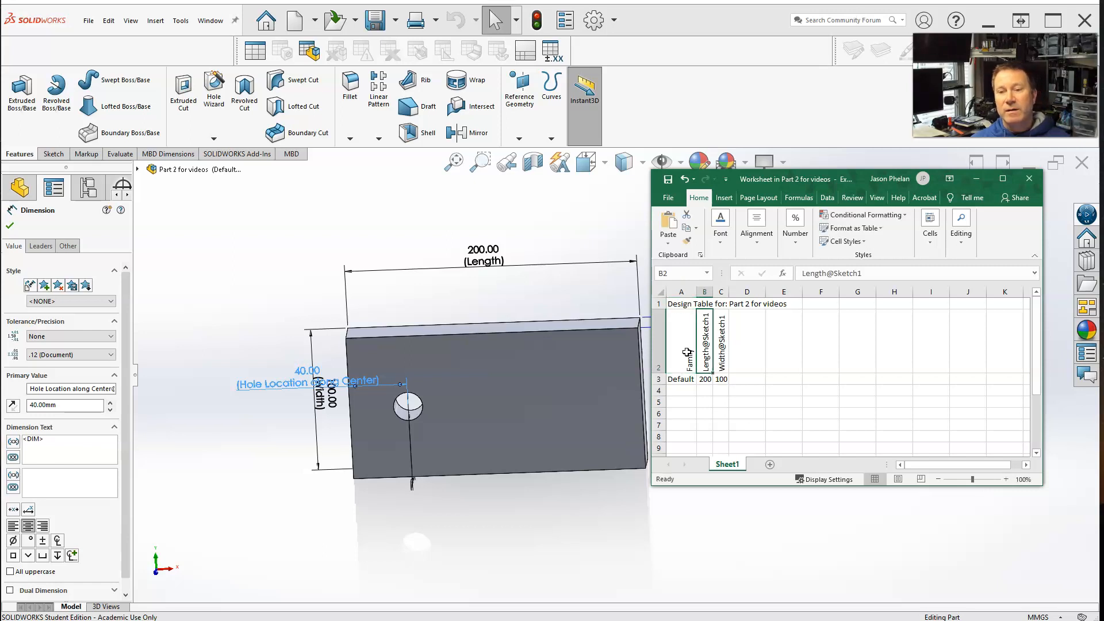
click(684, 360)
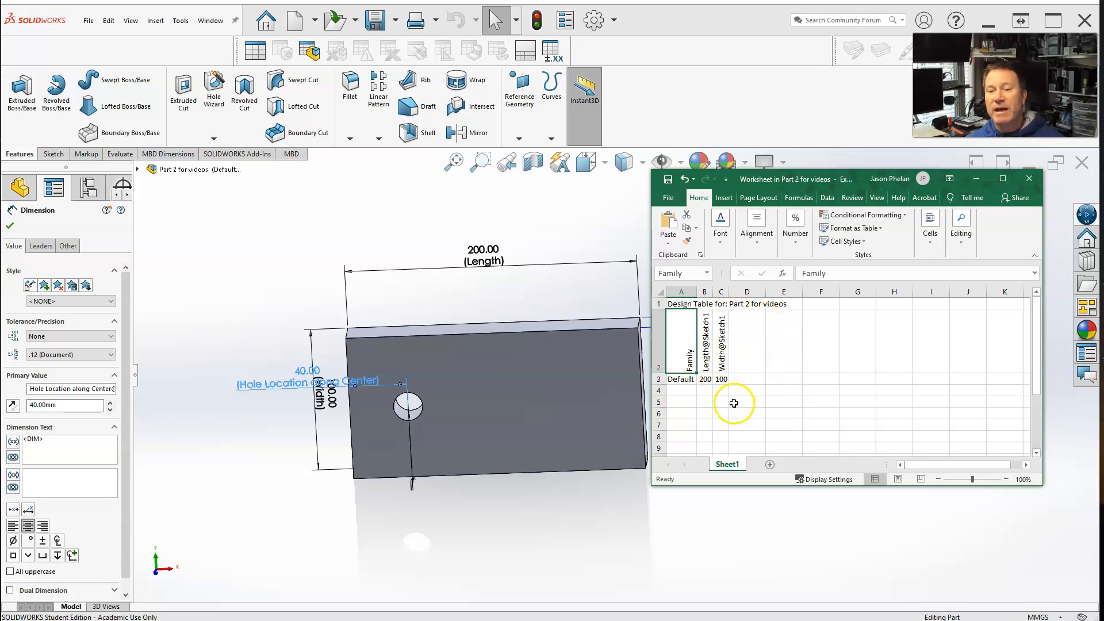
drag(815, 179, 861, 190)
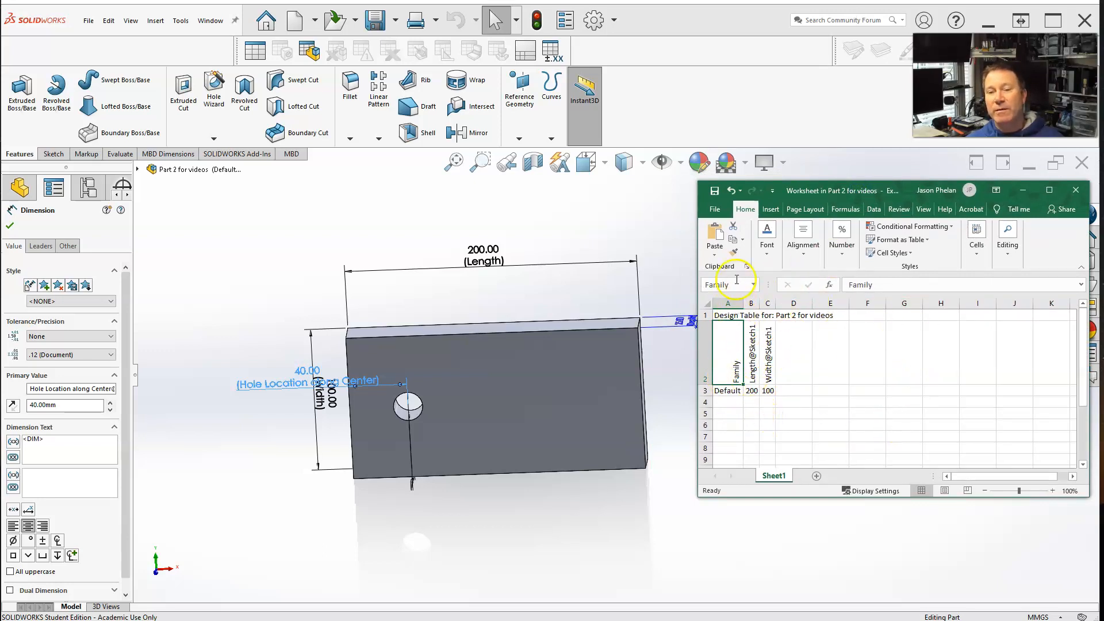
Add two configuration rows named Long and Short below Default in the design table
click(728, 404)
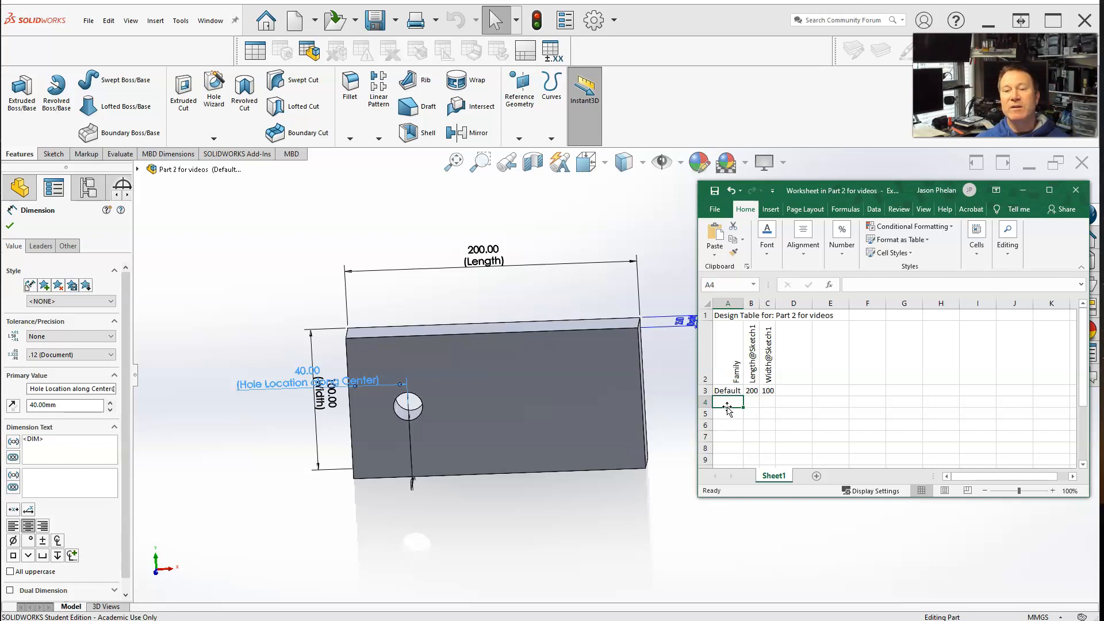
text(Long)
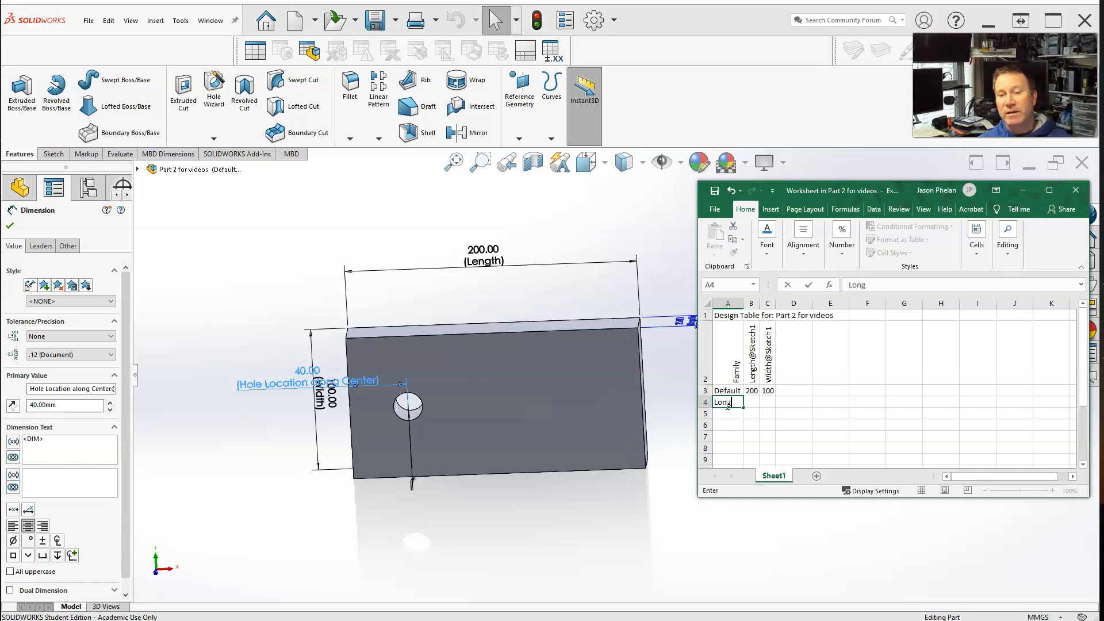
click(726, 412)
text(Short)
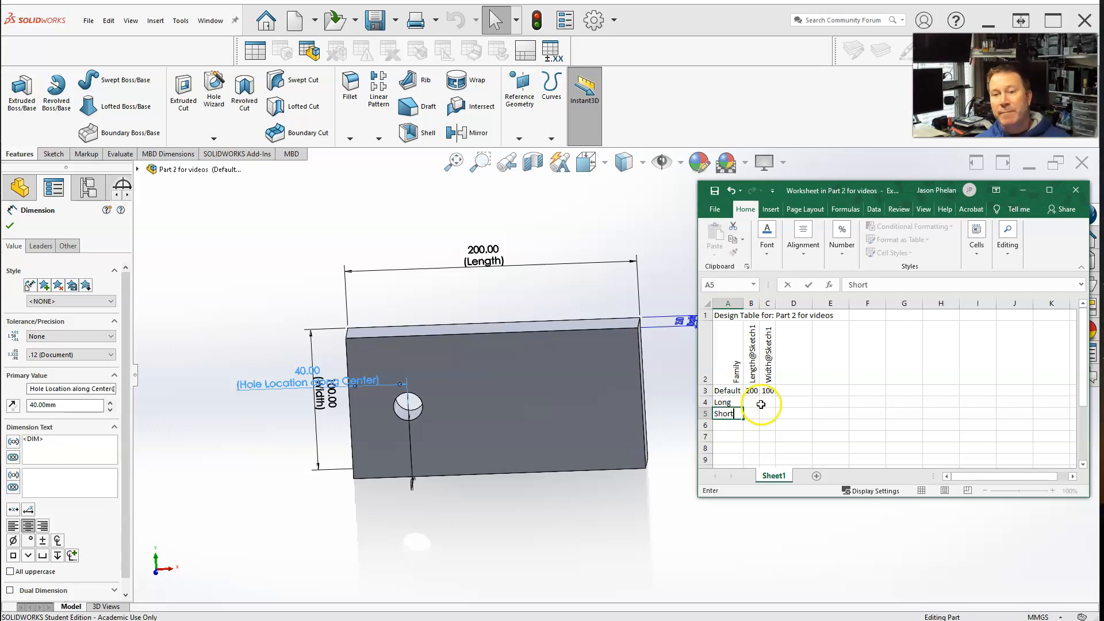
Set the Long configuration's Length@Sketch1 value to 300
click(753, 403)
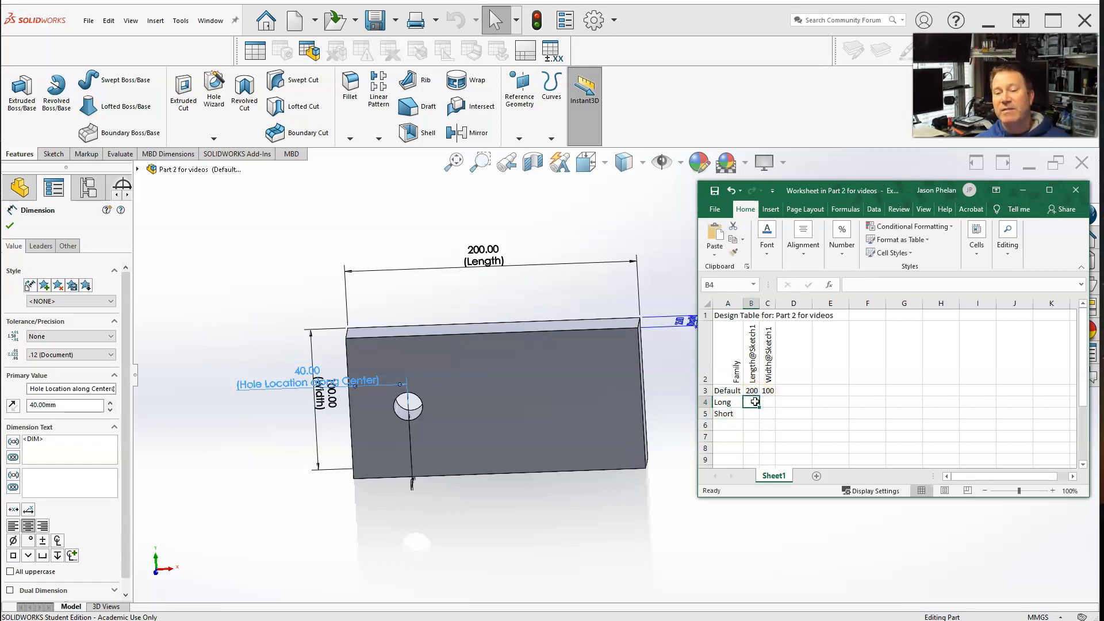
click(756, 403)
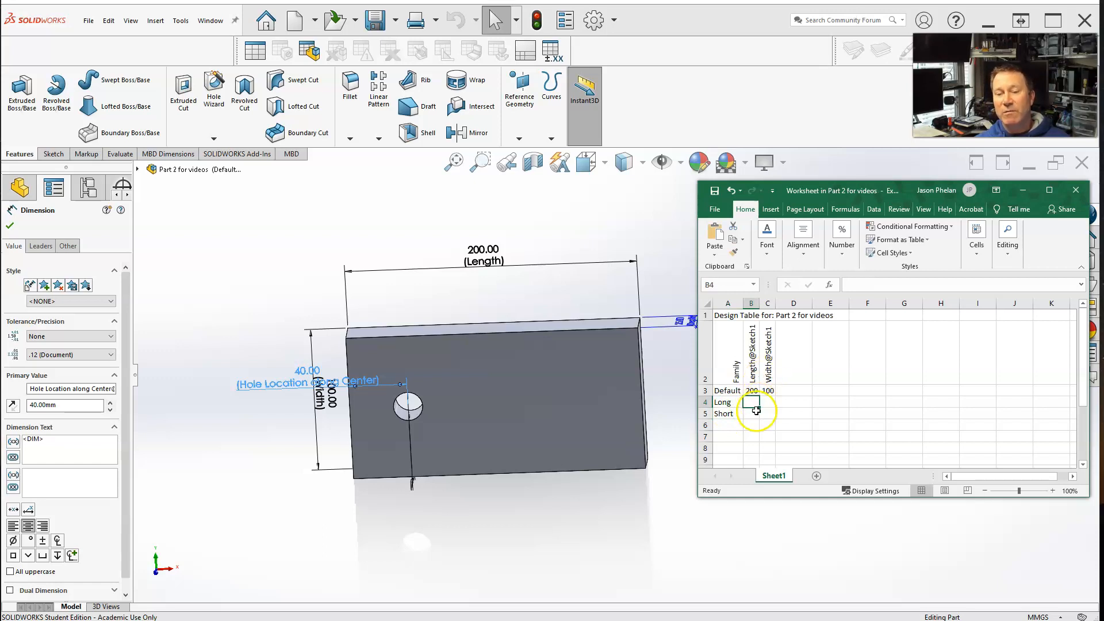
text(300)
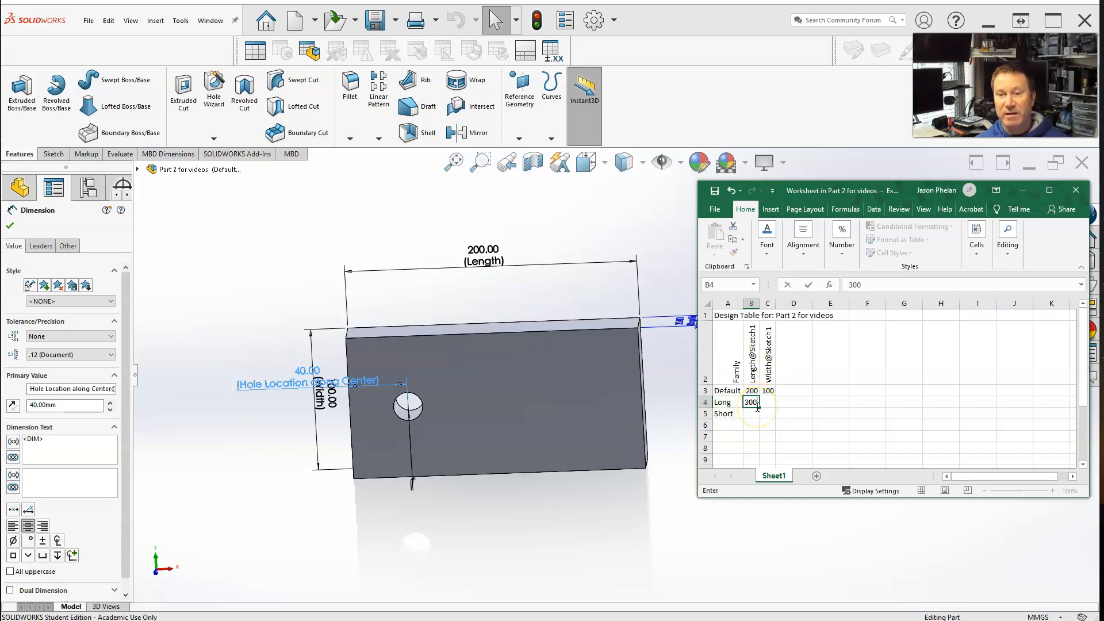
Set the Long configuration's Width@Sketch1 cell to the formula =B4+50
click(770, 402)
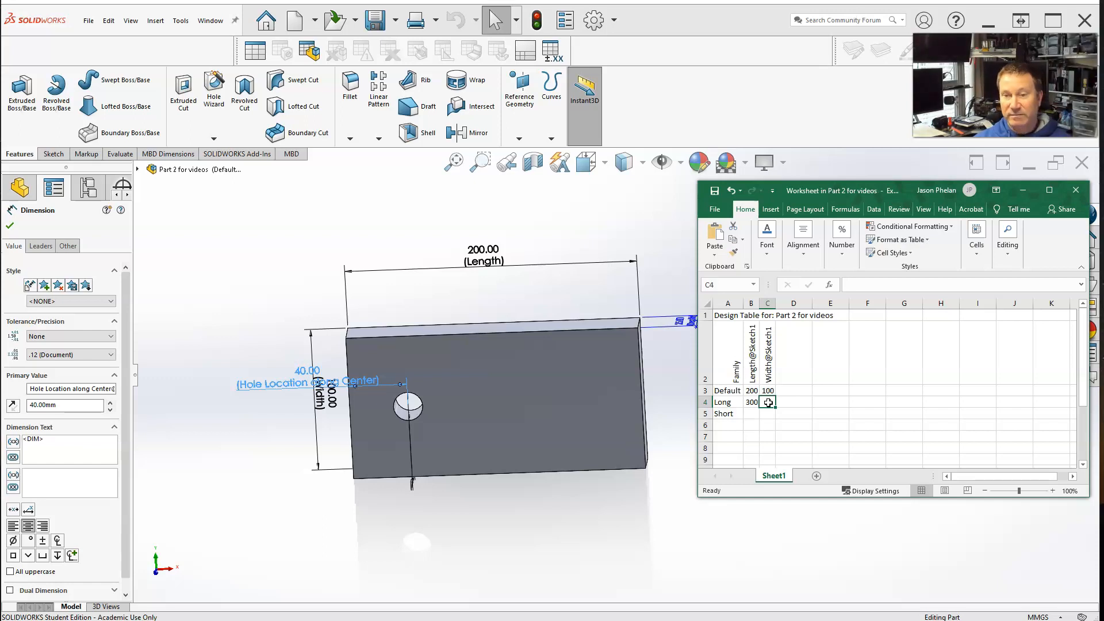
text(=)
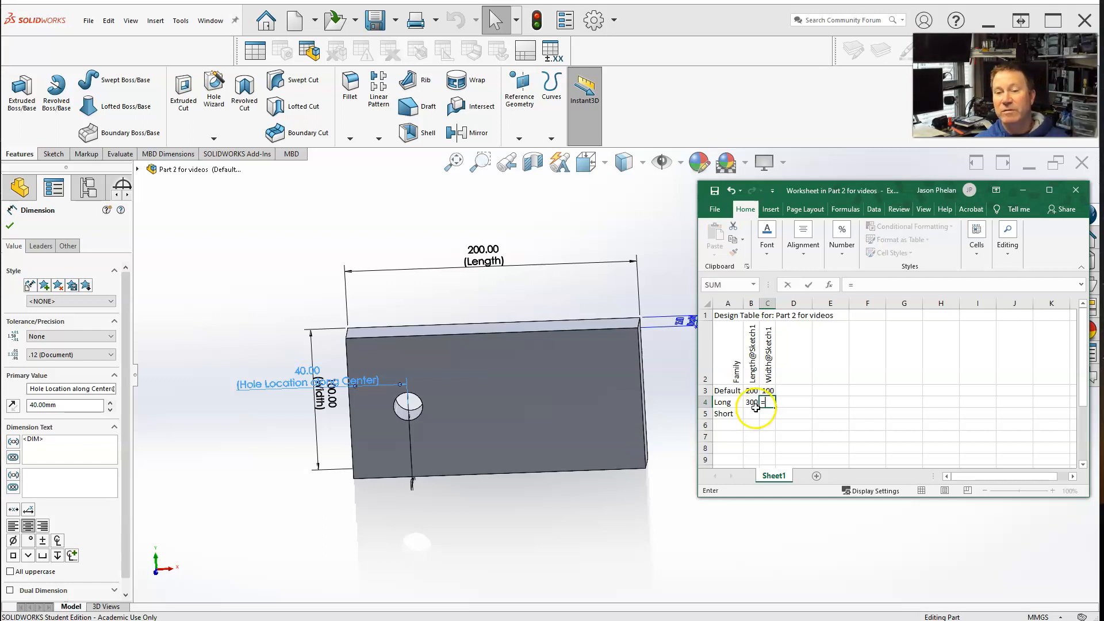
click(751, 402)
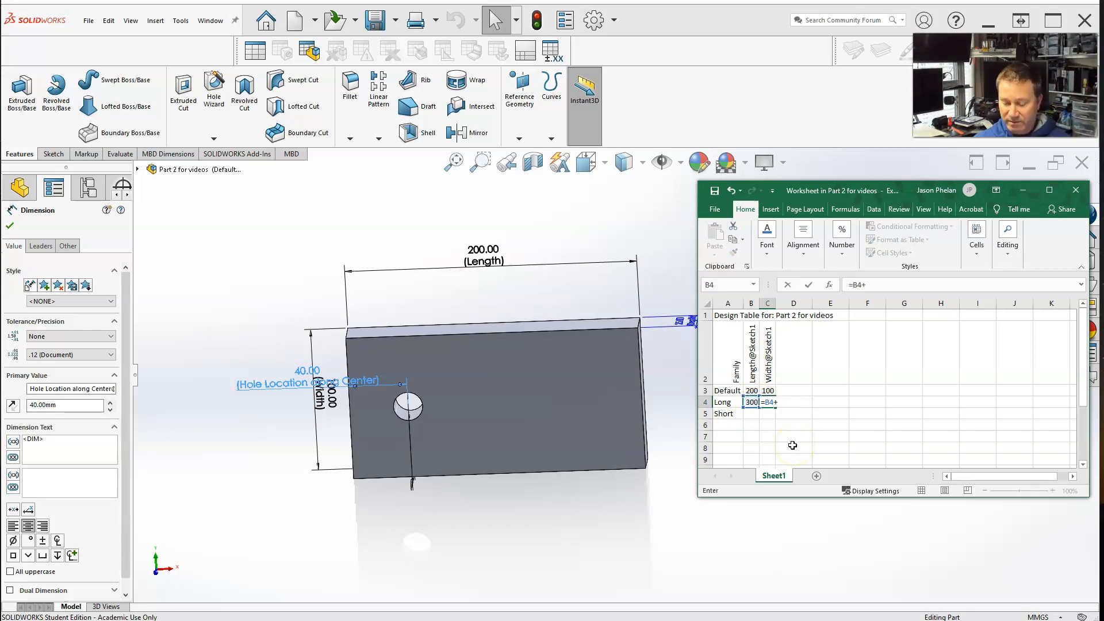
text(+50)
key(Return)
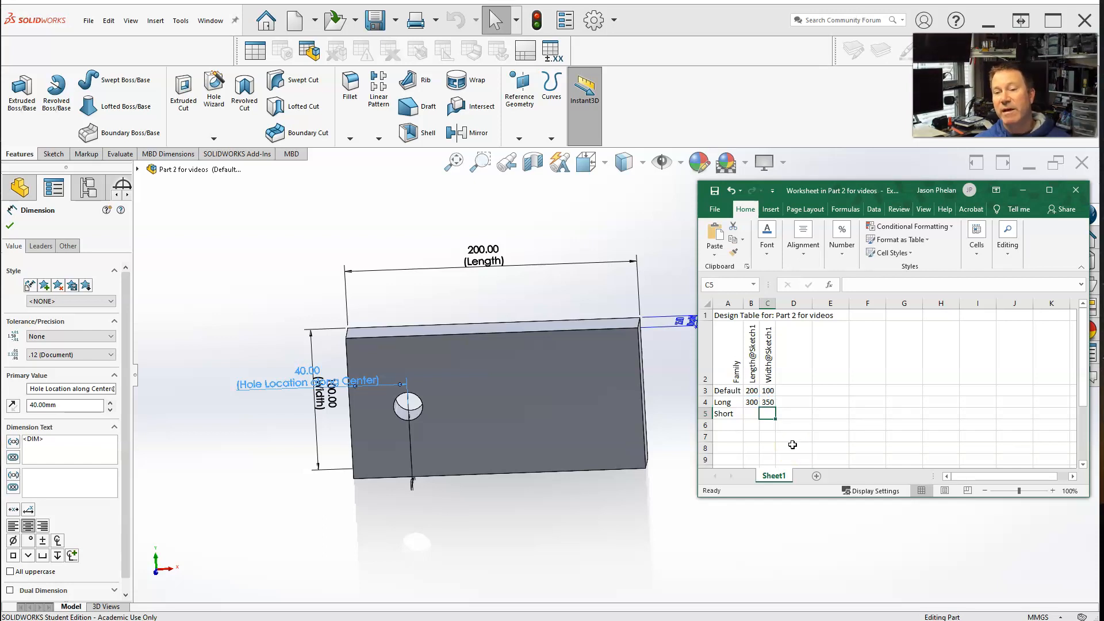
Fill the Default configuration's width of 100 down into the Long configuration's Width@Sketch1 cell
click(772, 403)
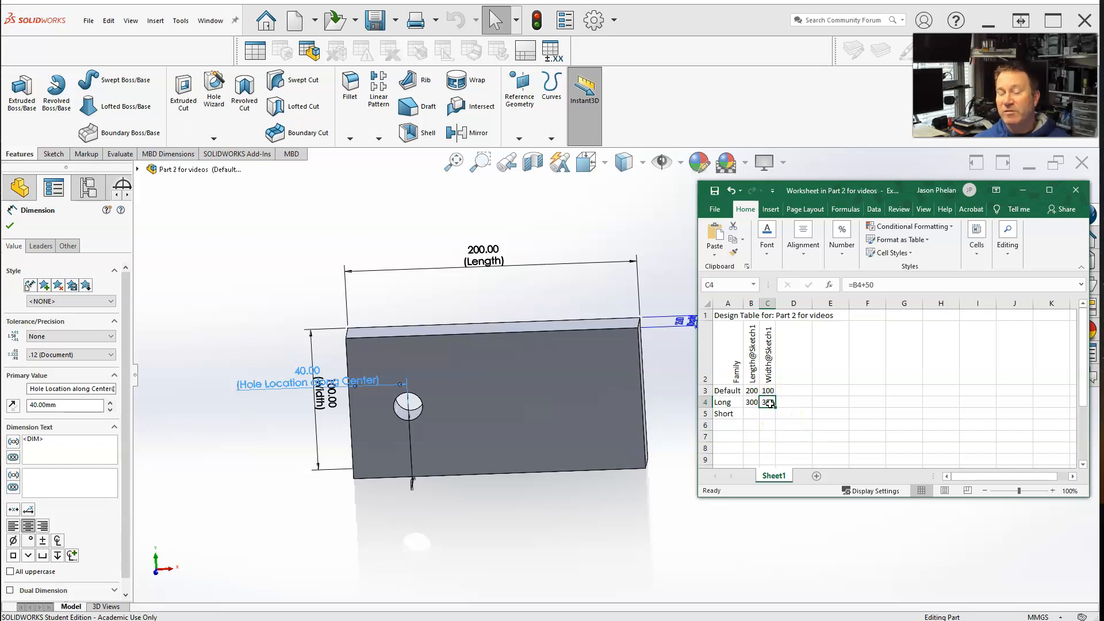
click(776, 392)
drag(774, 397, 776, 407)
click(787, 437)
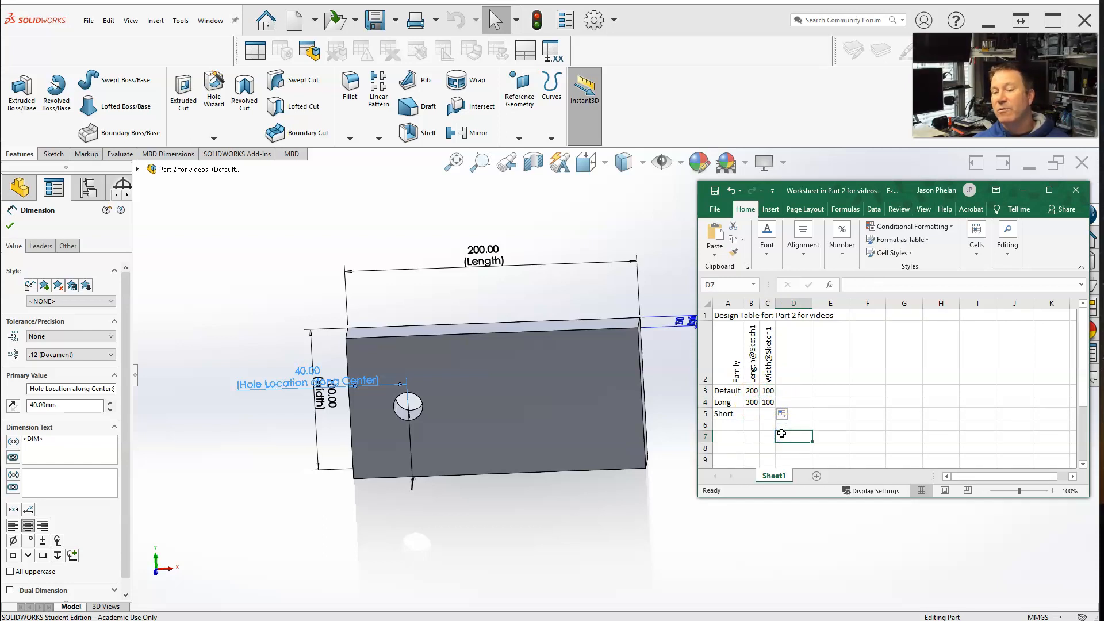
Set the Short configuration's Length@Sketch1 to 100 and its Width@Sketch1 to 75
click(747, 413)
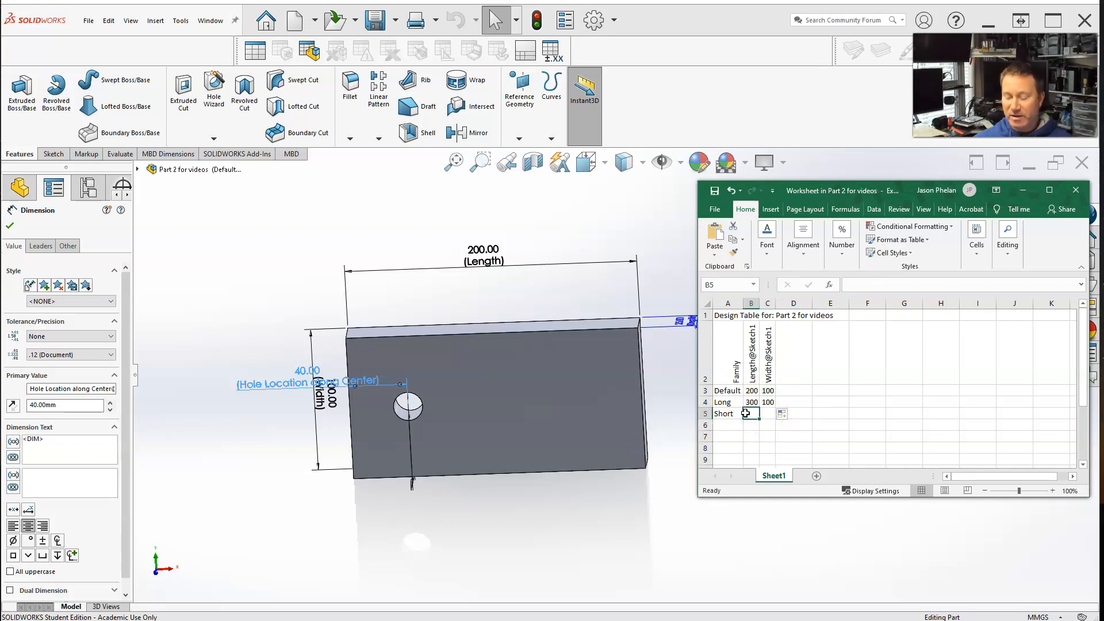
text(100)
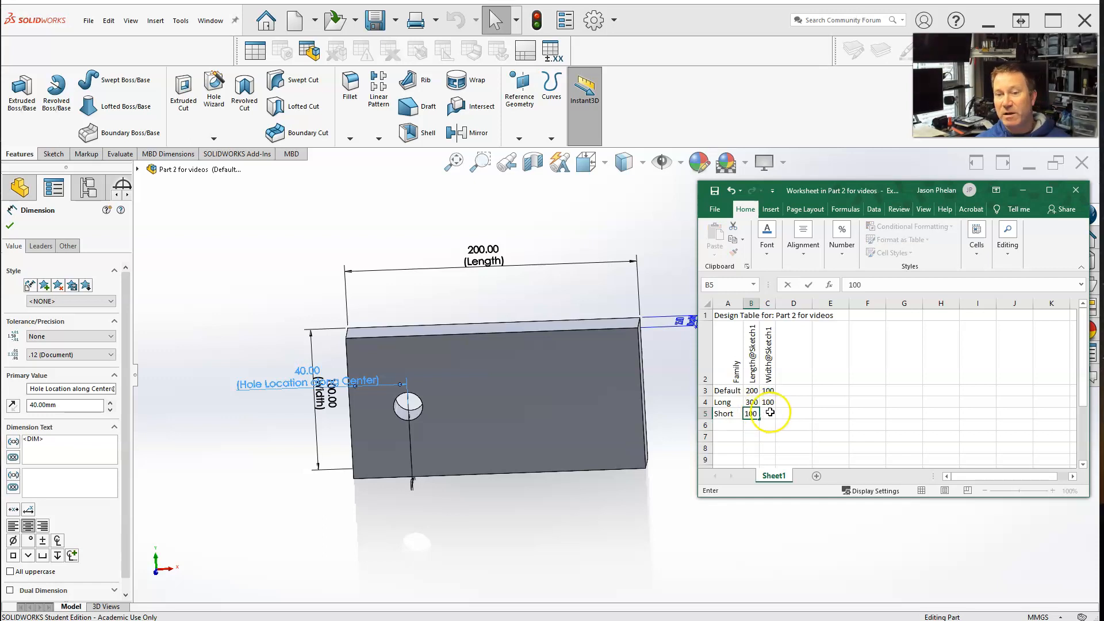
click(769, 415)
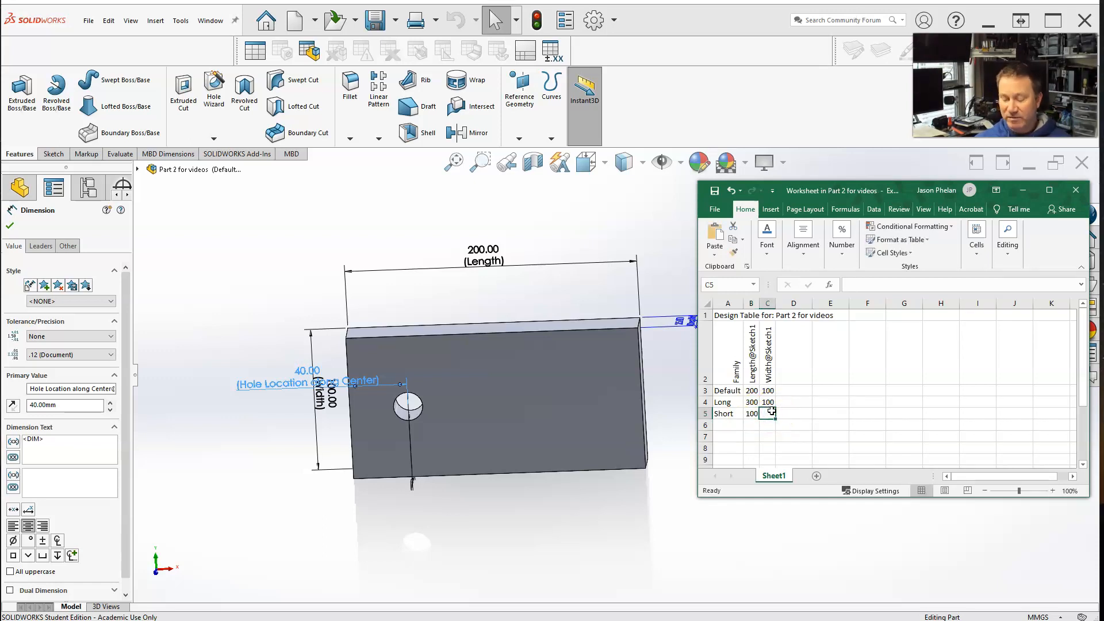
text(75)
key(Return)
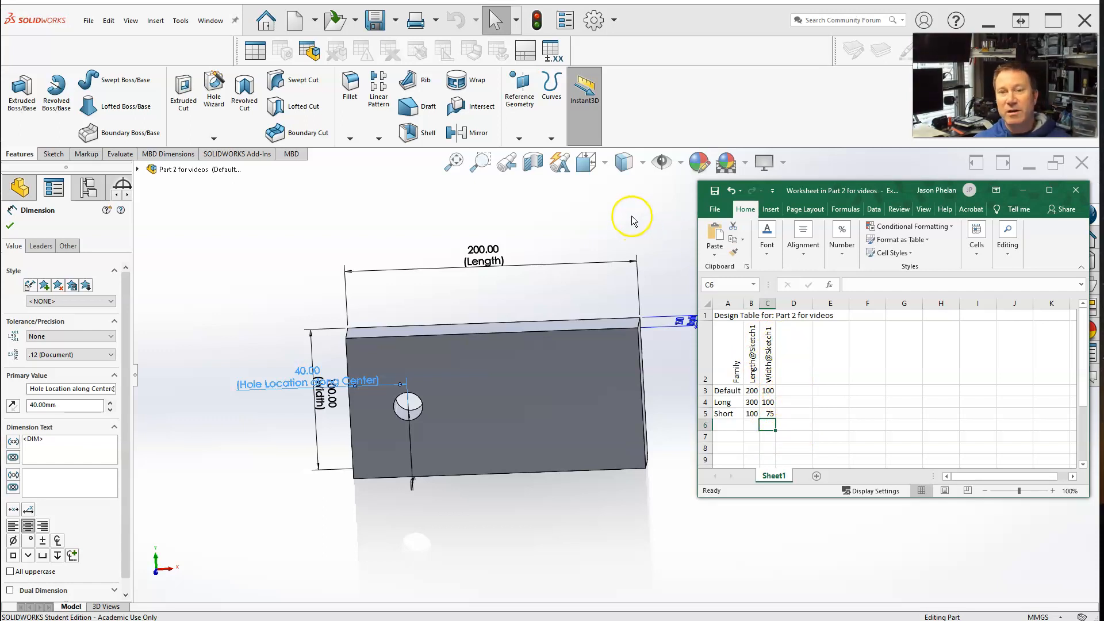
Close the design table worksheet and generate the Long and Short configurations of the plate
click(573, 226)
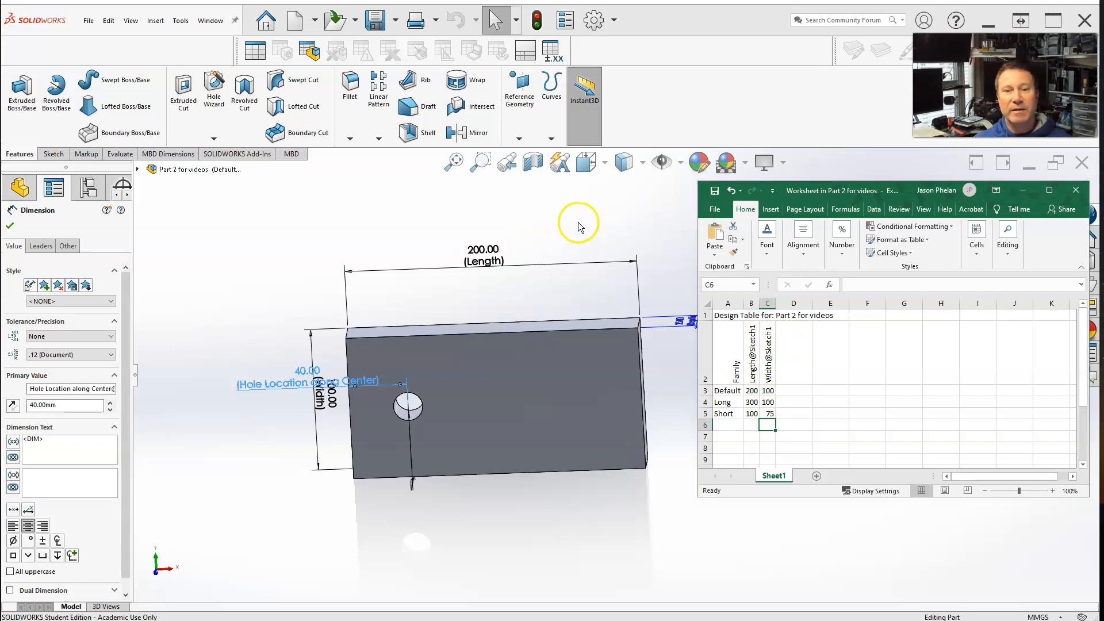
click(640, 235)
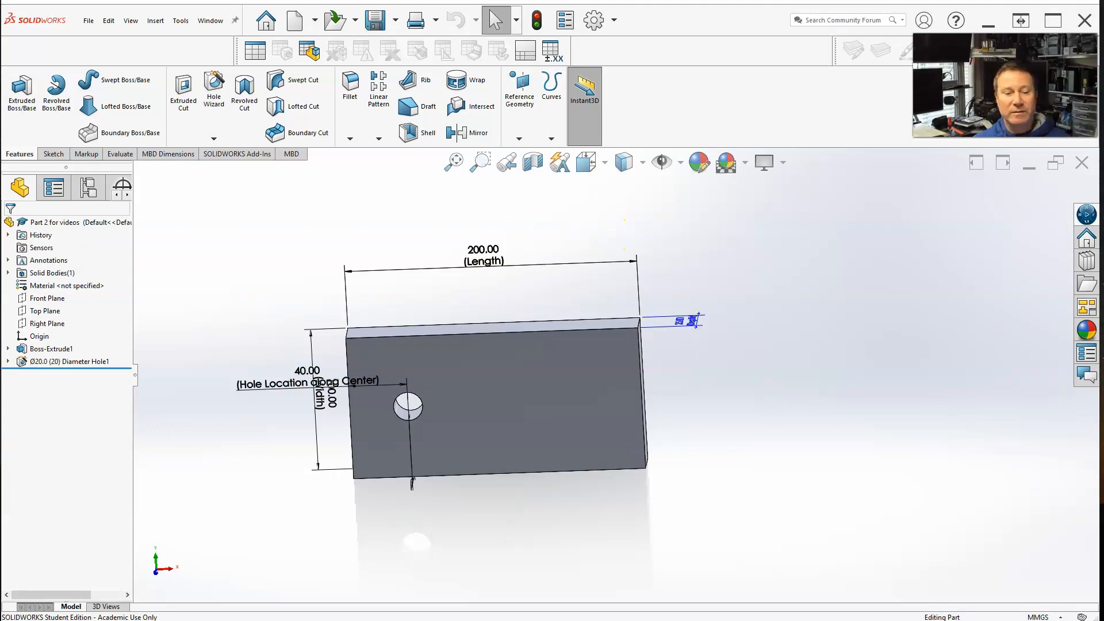
click(840, 352)
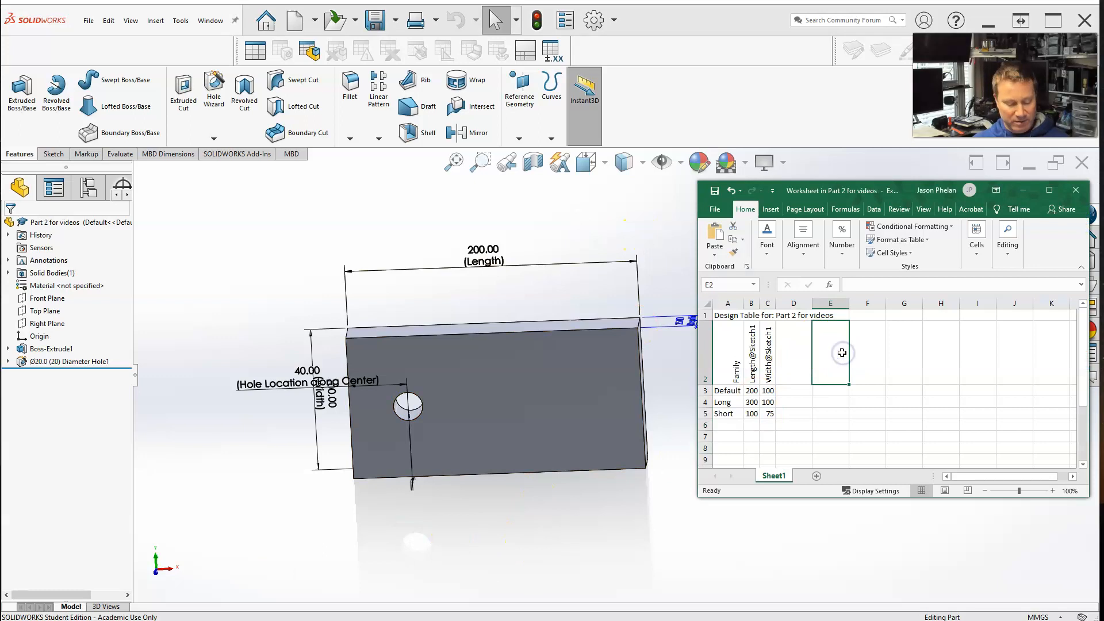
click(648, 233)
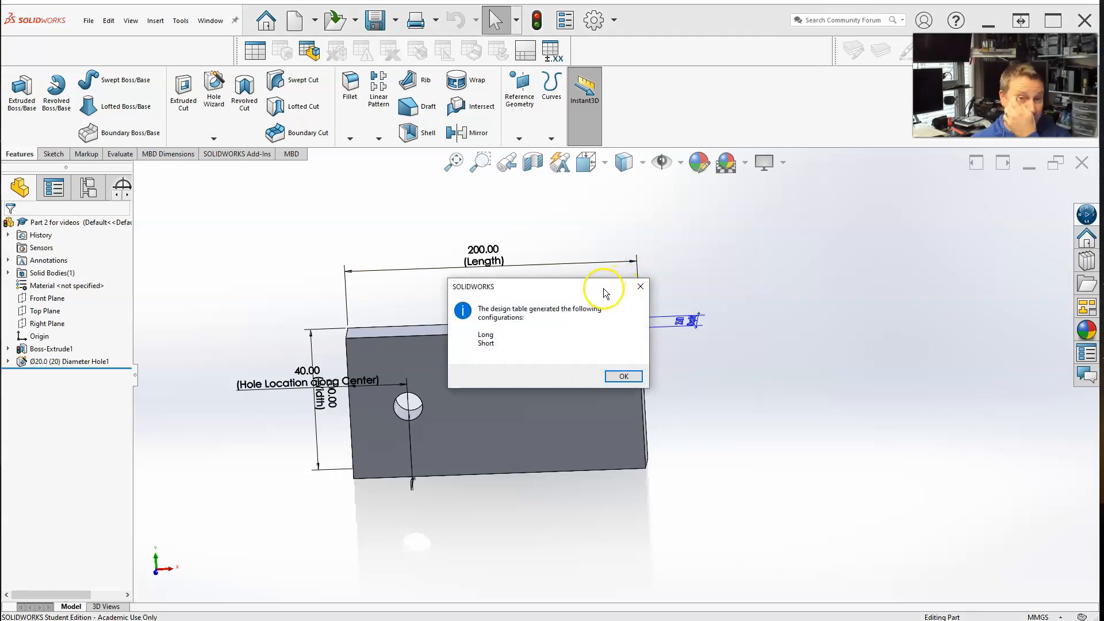
Acknowledge the generated configurations and save the part with a rebuild, retrying past the busy Excel worksheet
drag(605, 288, 815, 250)
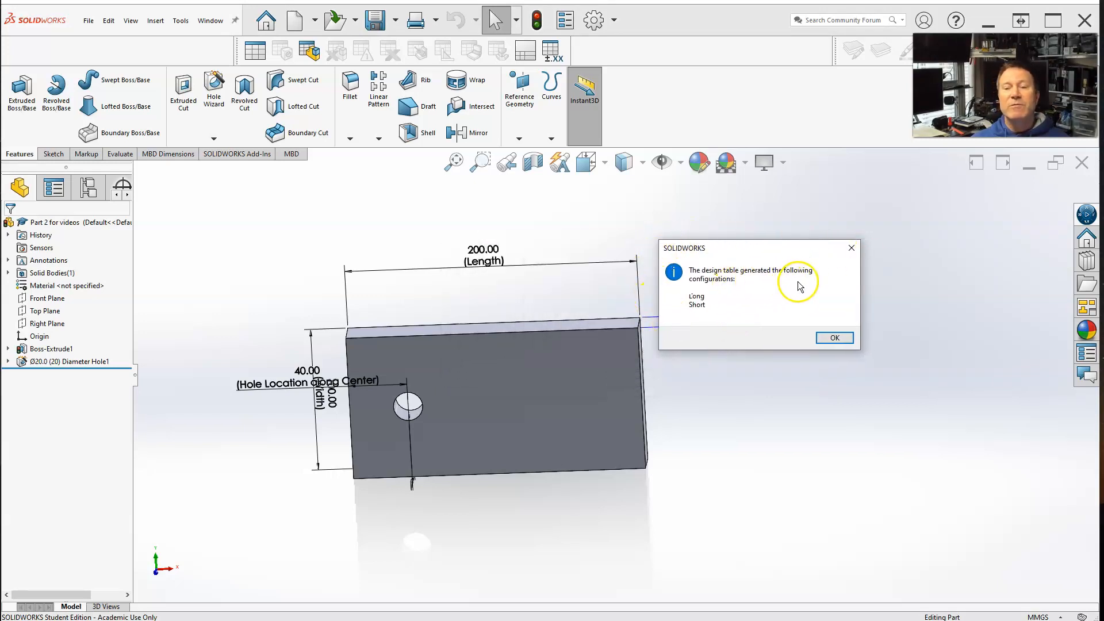
click(835, 339)
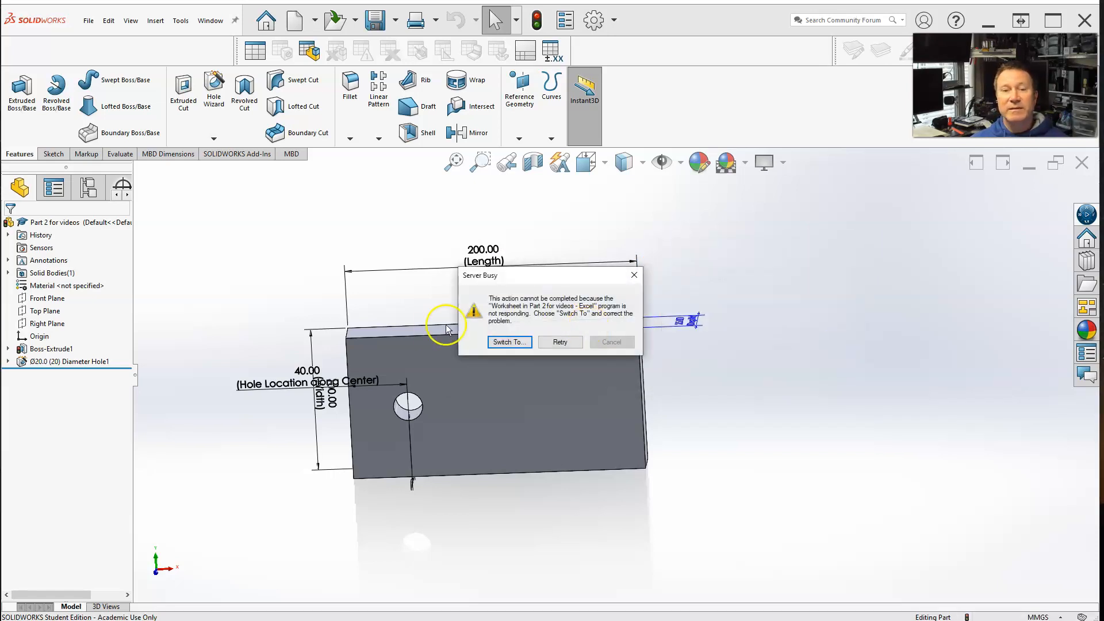
click(554, 344)
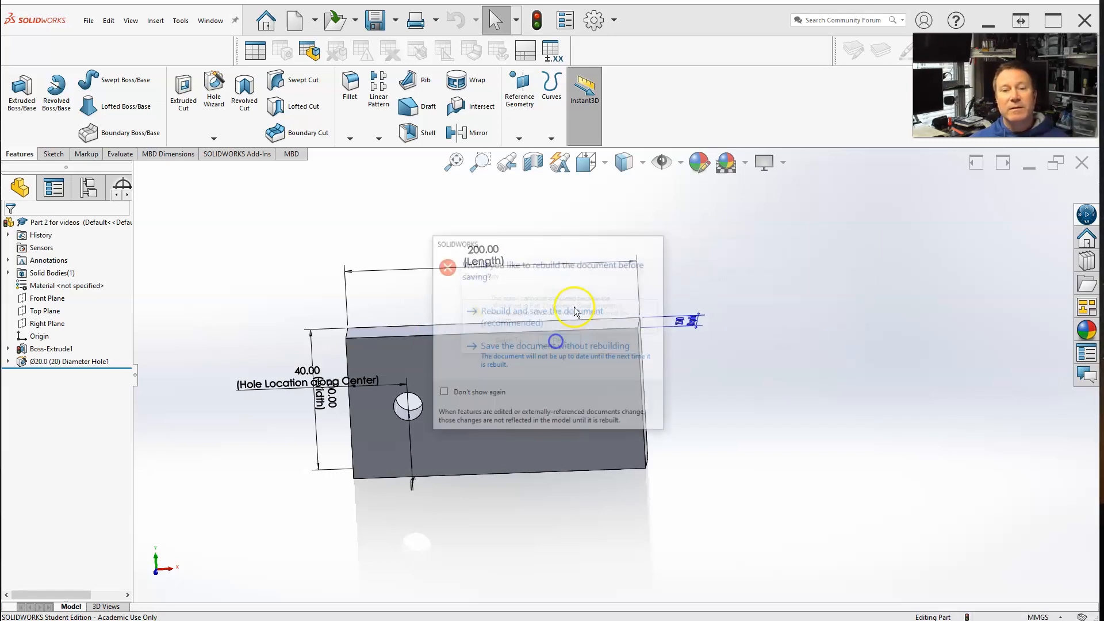
click(555, 318)
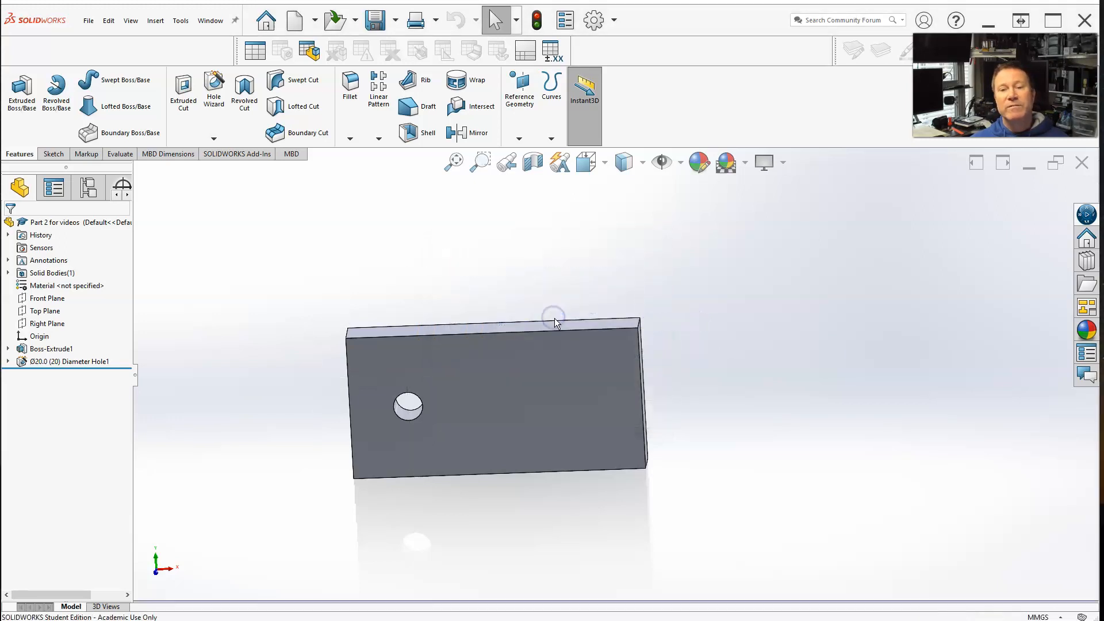
Dismiss the design table warning for the Length dimension and select the plate's front face to show its dimensions
click(344, 289)
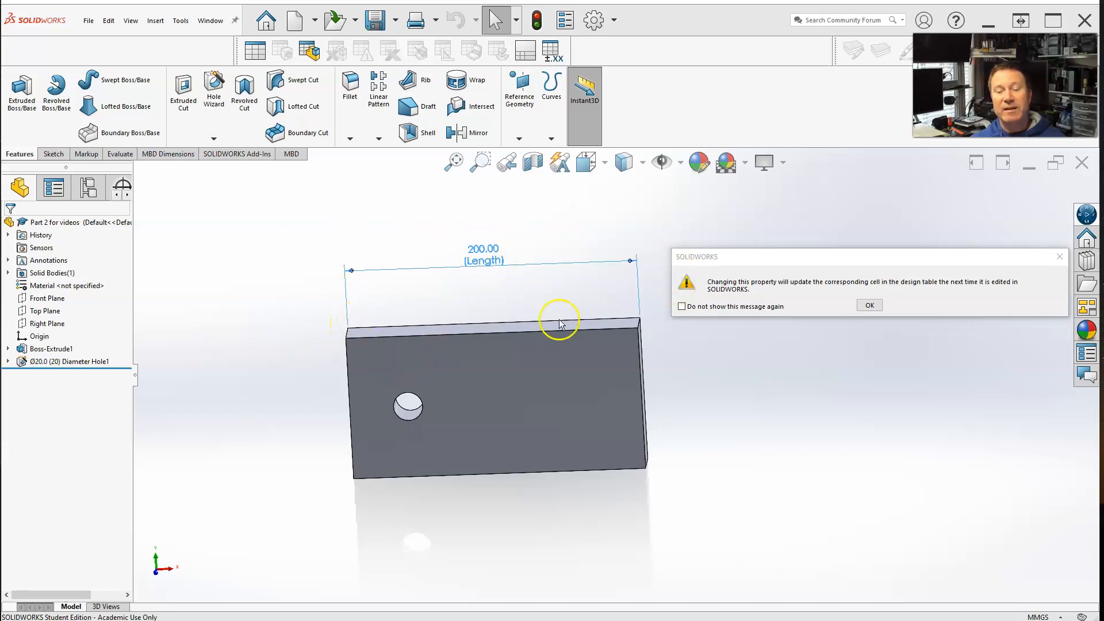
click(870, 306)
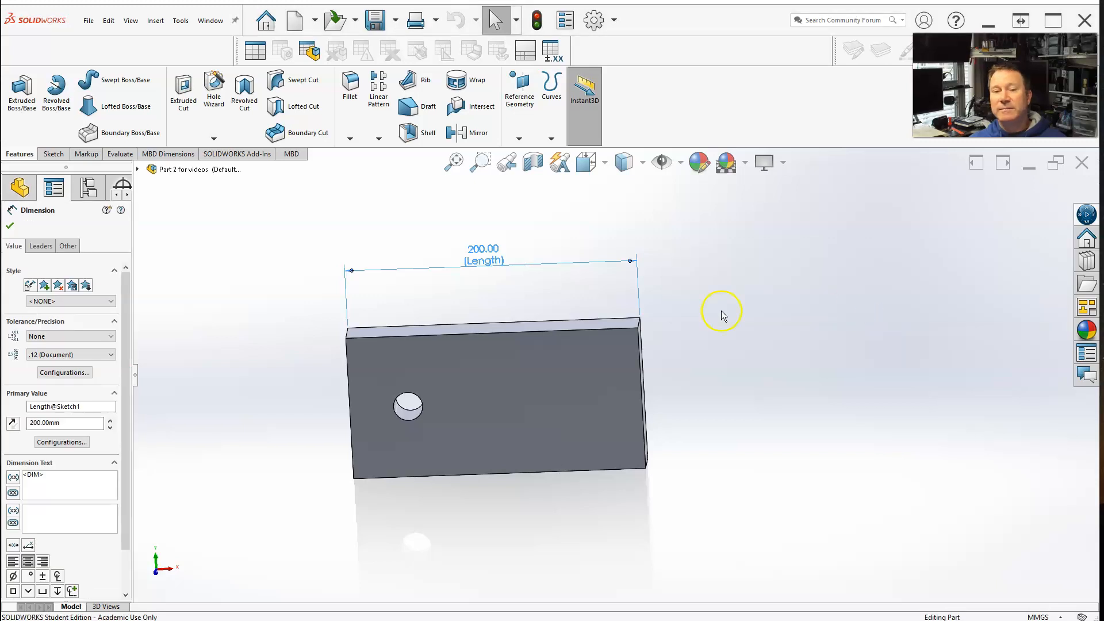
click(715, 259)
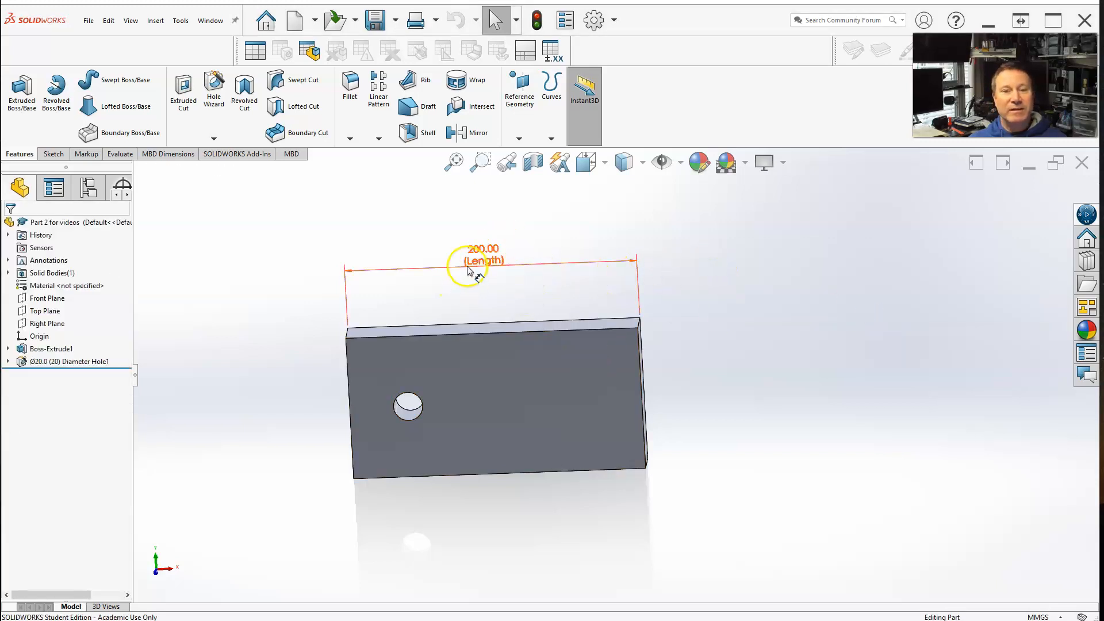
click(498, 387)
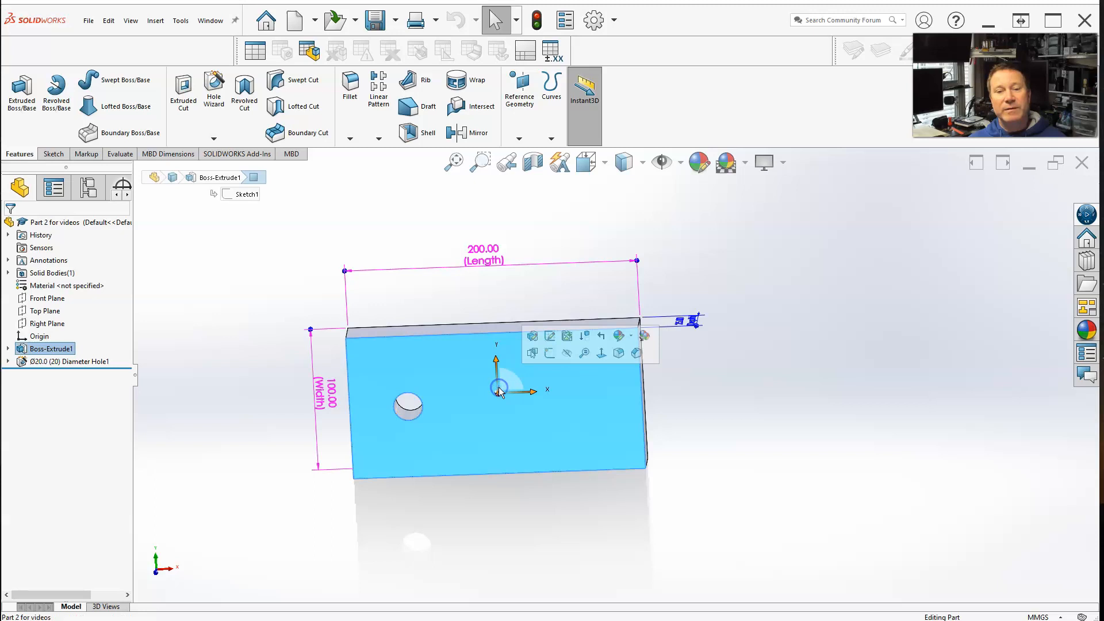
middle_drag(517, 439, 506, 445)
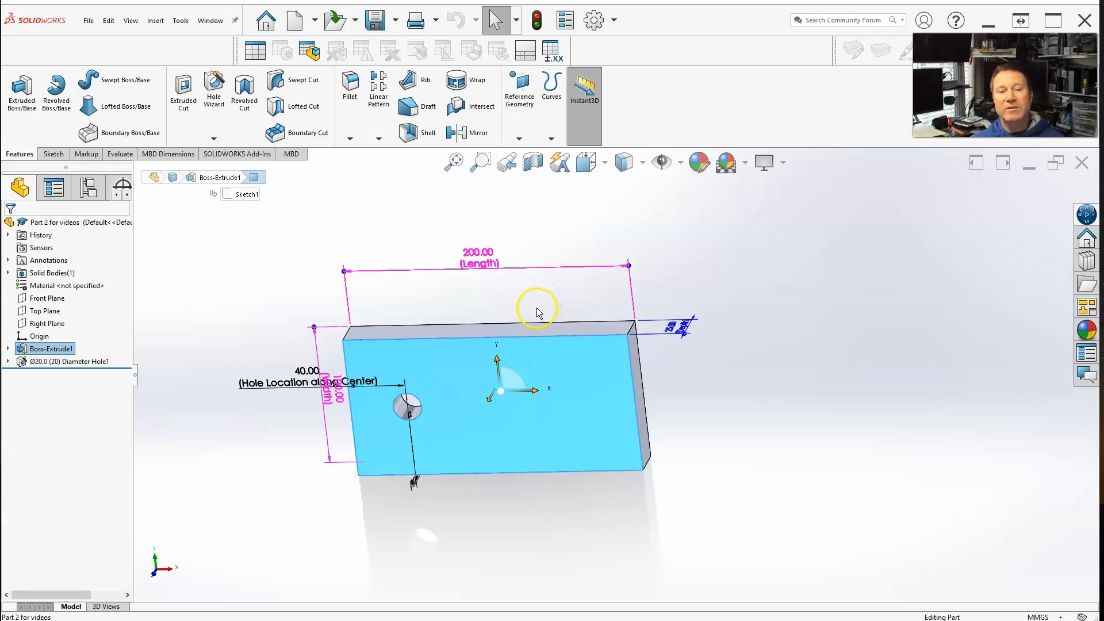
Activate the Long configuration of the plate to check its geometry and dimensions
click(94, 194)
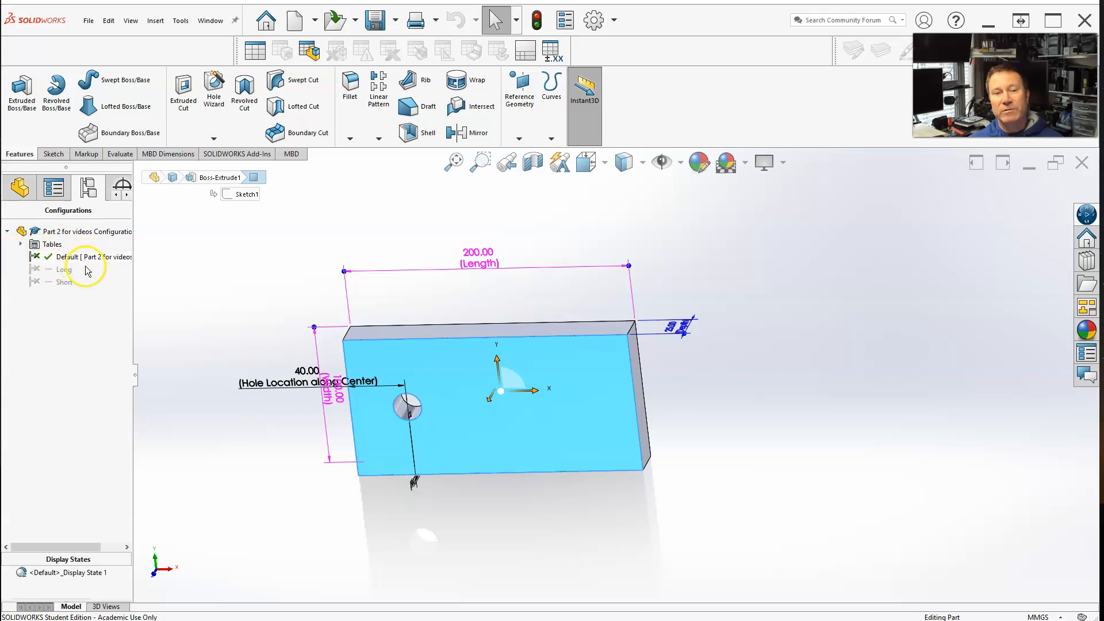
double_click(43, 270)
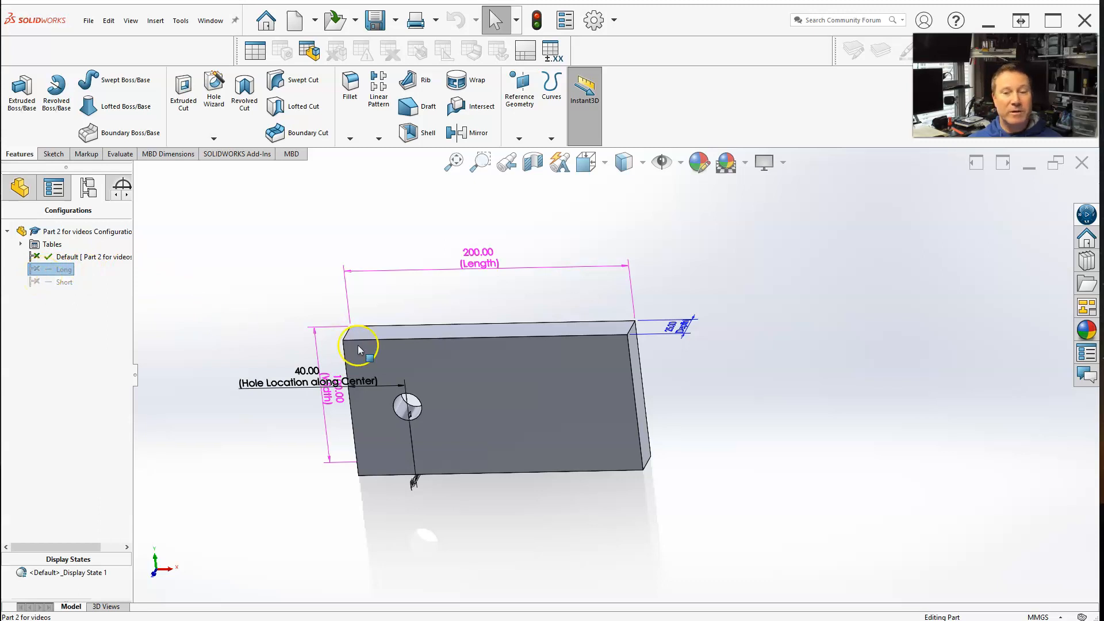
double_click(37, 269)
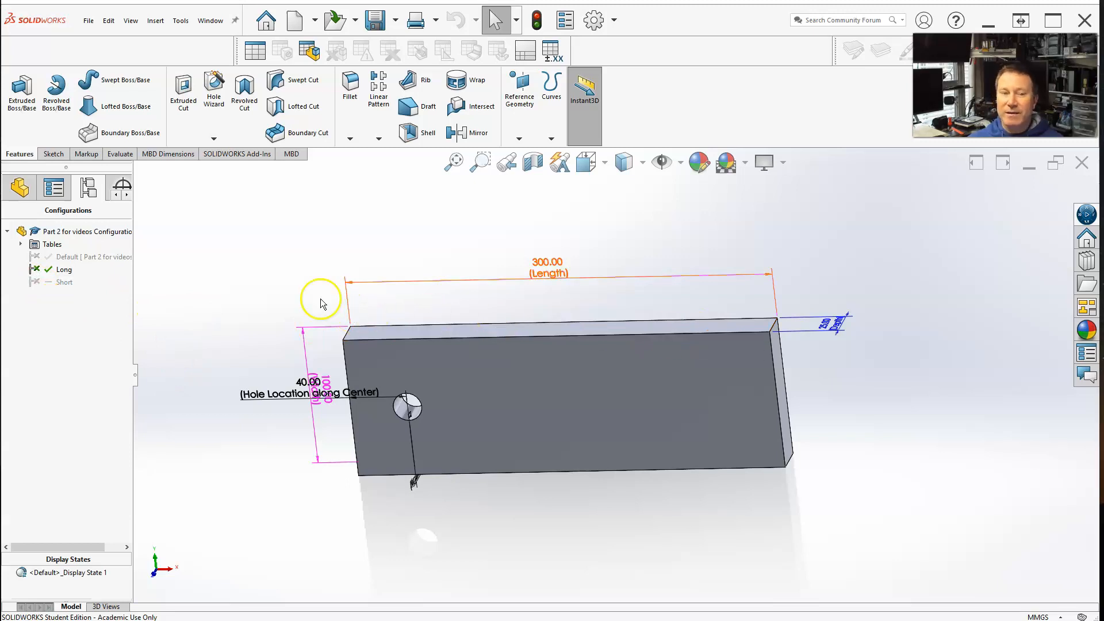
Activate the Short configuration of the plate and inspect its geometry and dimensions
double_click(37, 281)
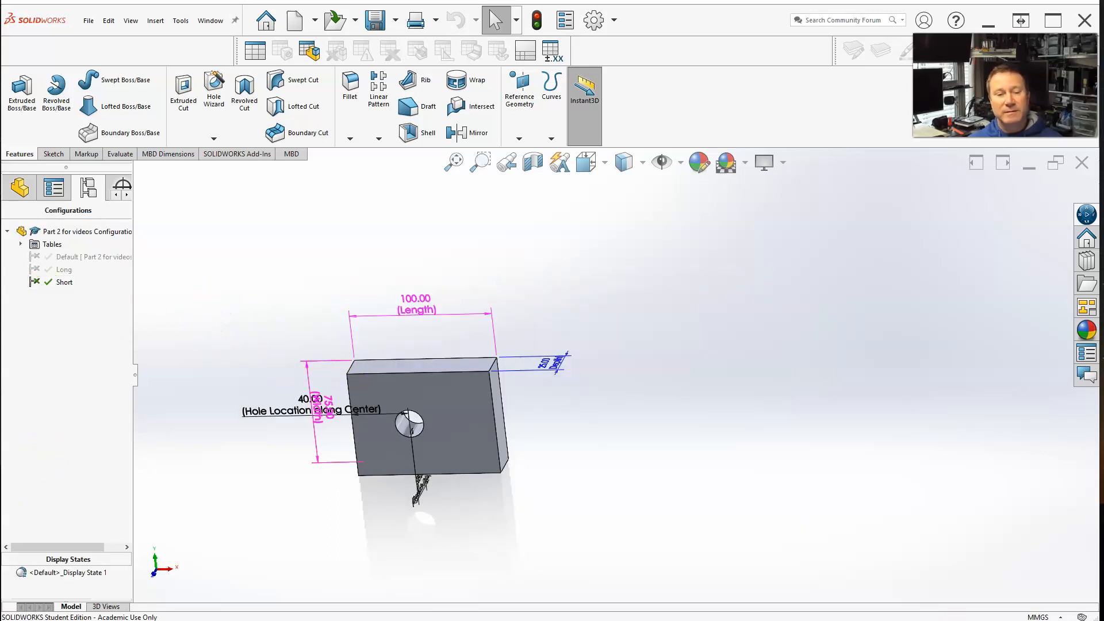
scroll(401, 470, up, 2)
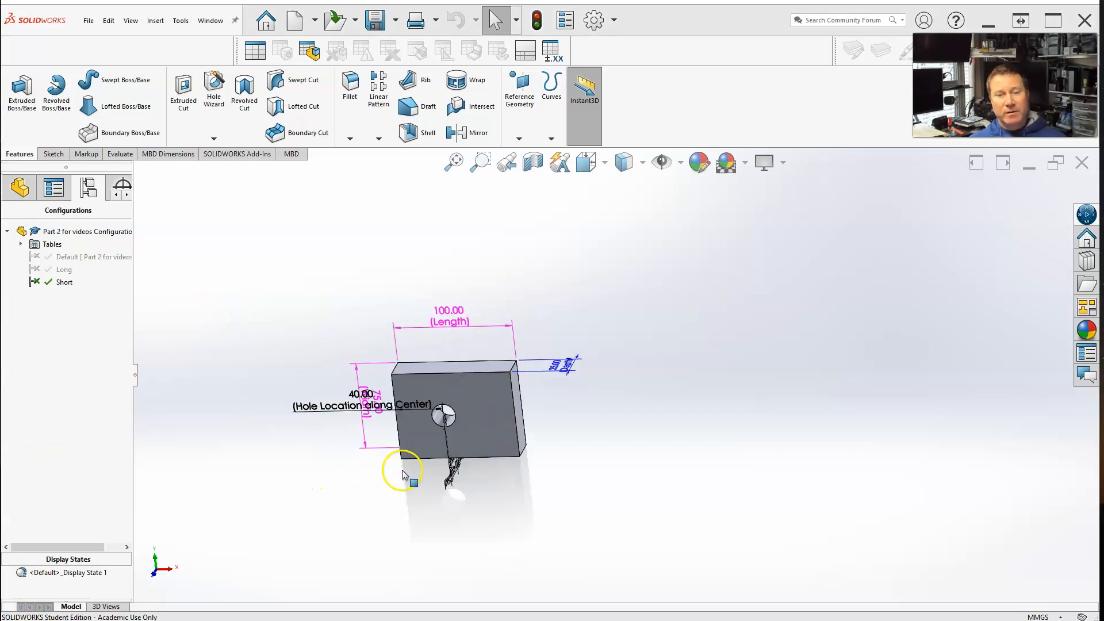
scroll(397, 439, down, 1)
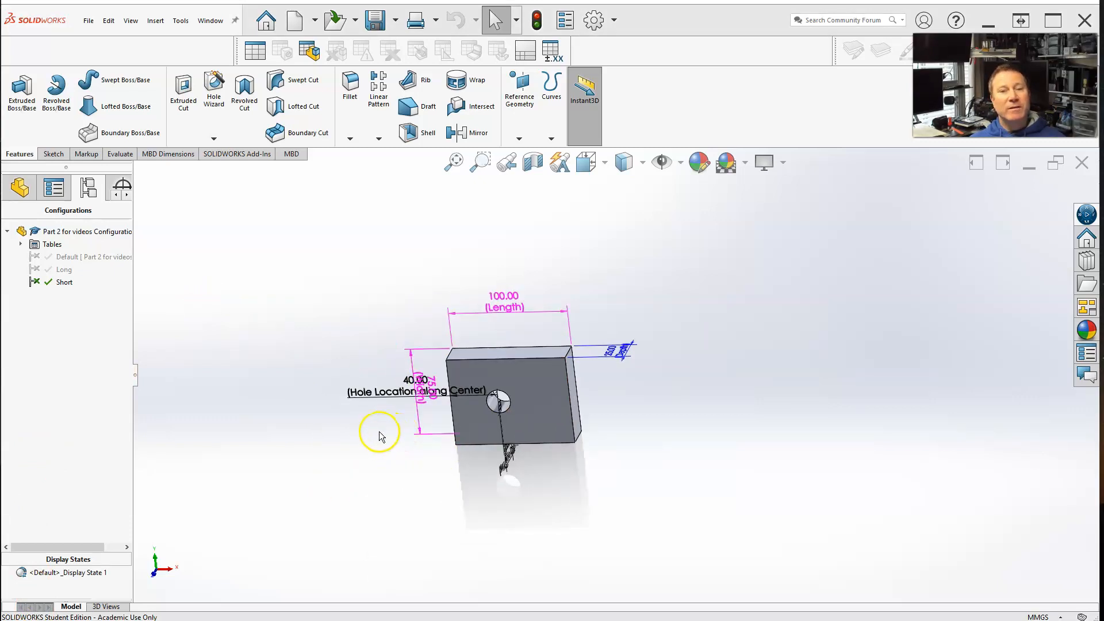
scroll(649, 403, down, 1)
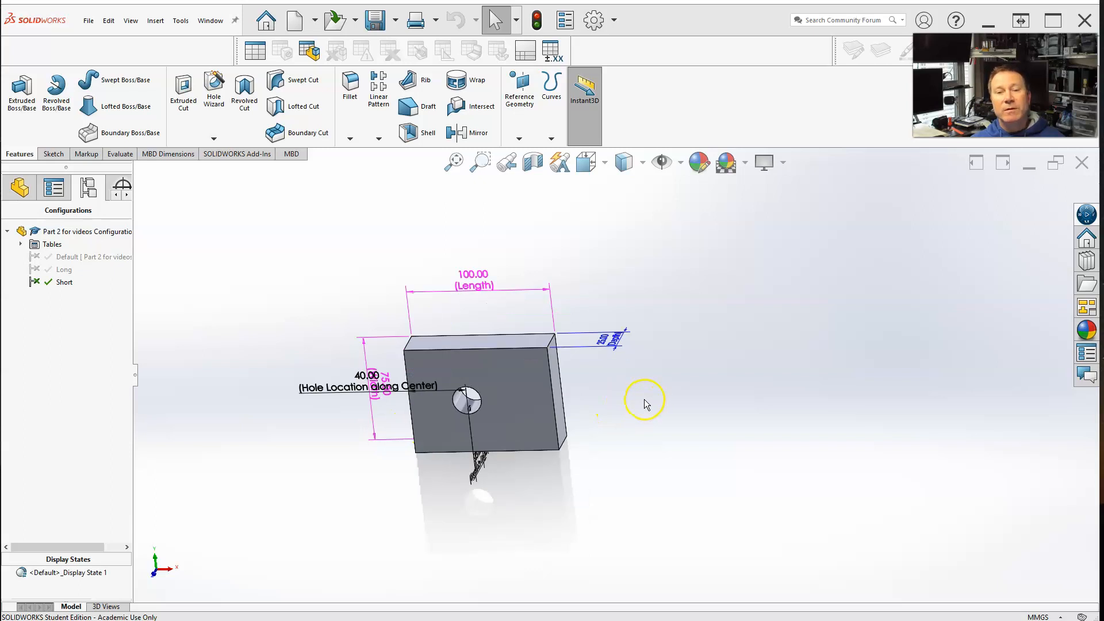